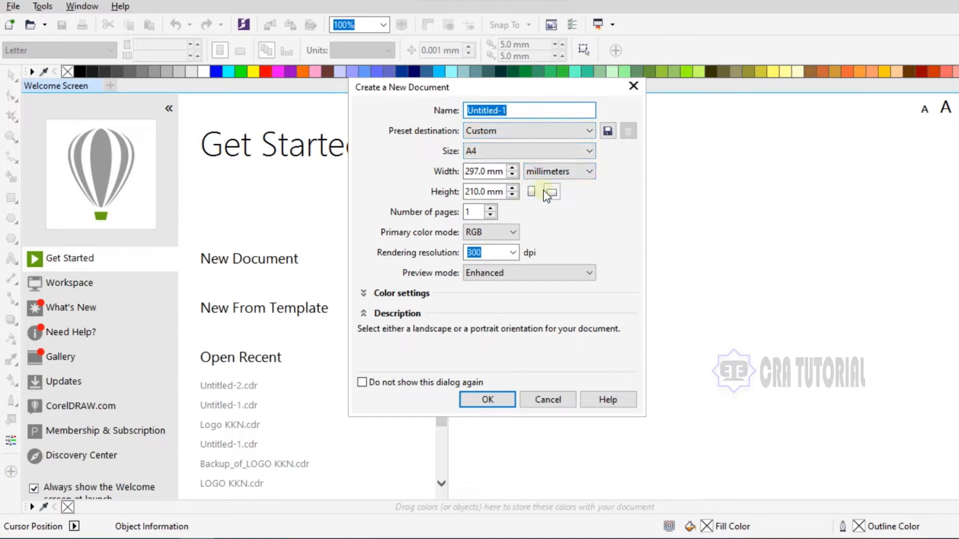
# Create a new landscape A4 document in CMYK color mode with a 300 dpi rendering resolution.
pyautogui.click(547, 194)
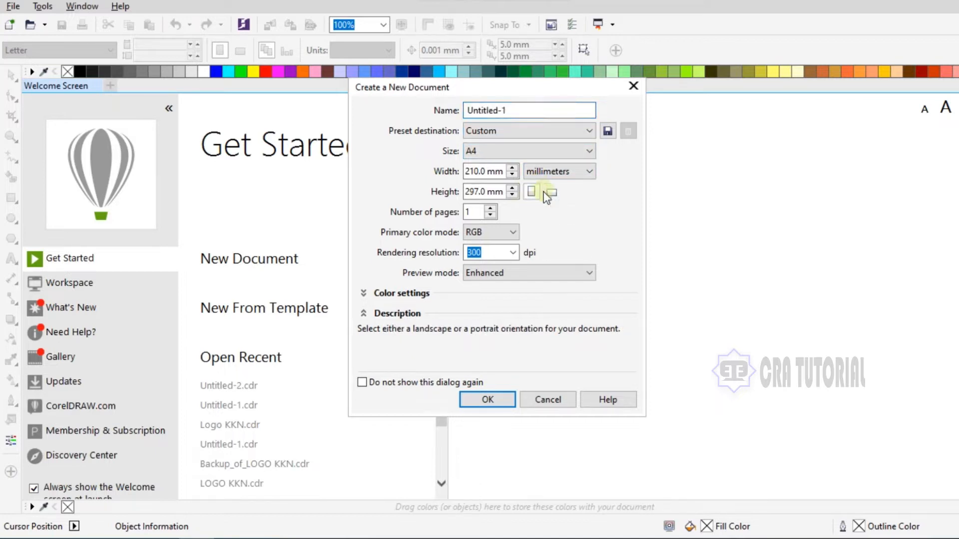
pyautogui.click(493, 232)
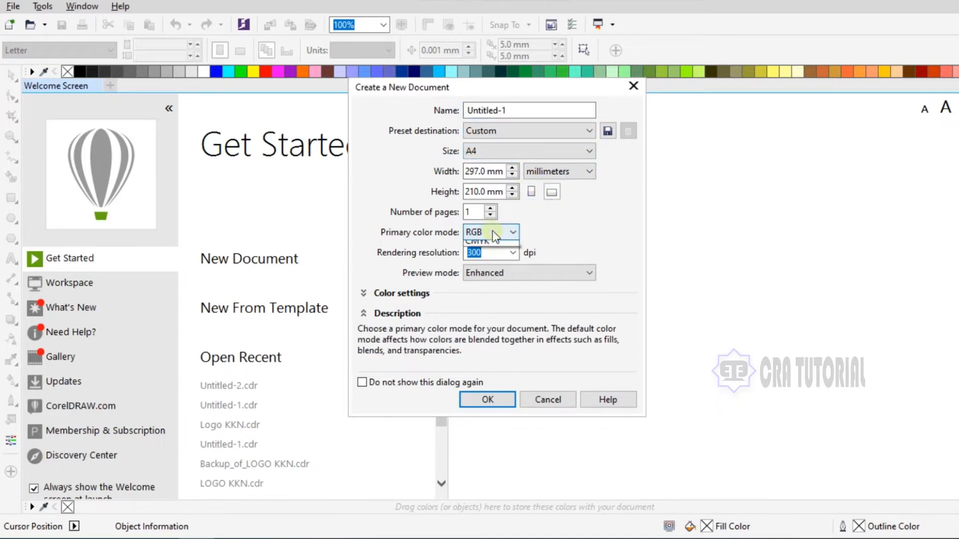
pyautogui.click(490, 257)
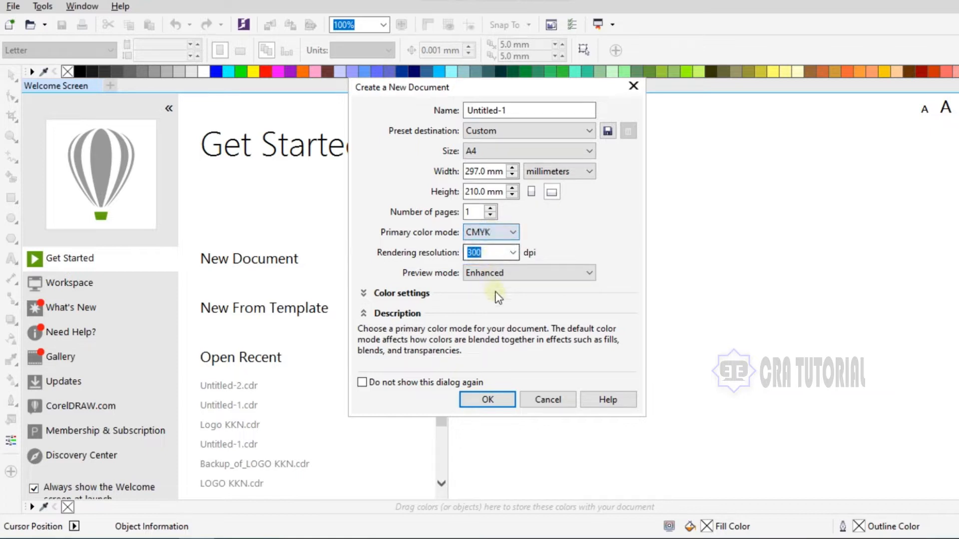
pyautogui.click(491, 255)
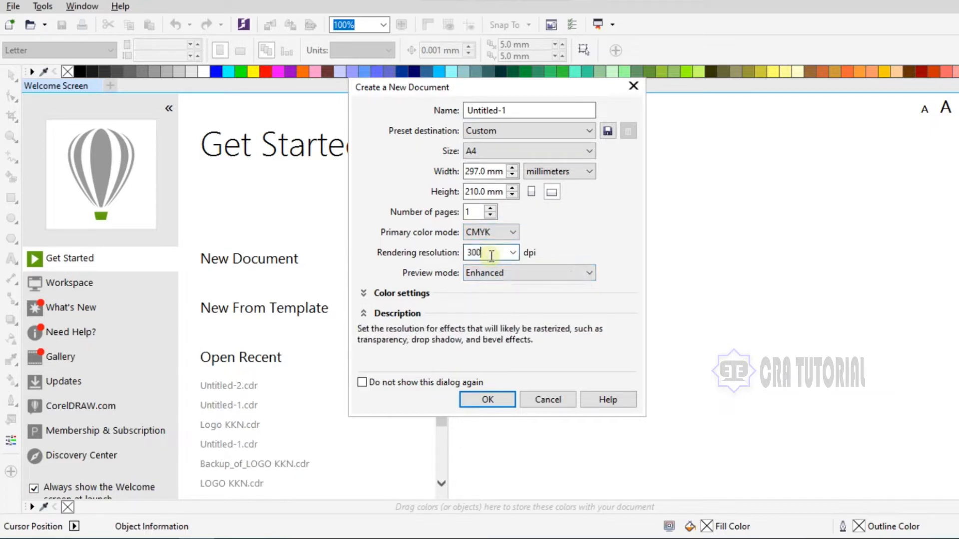
pyautogui.doubleClick(493, 252)
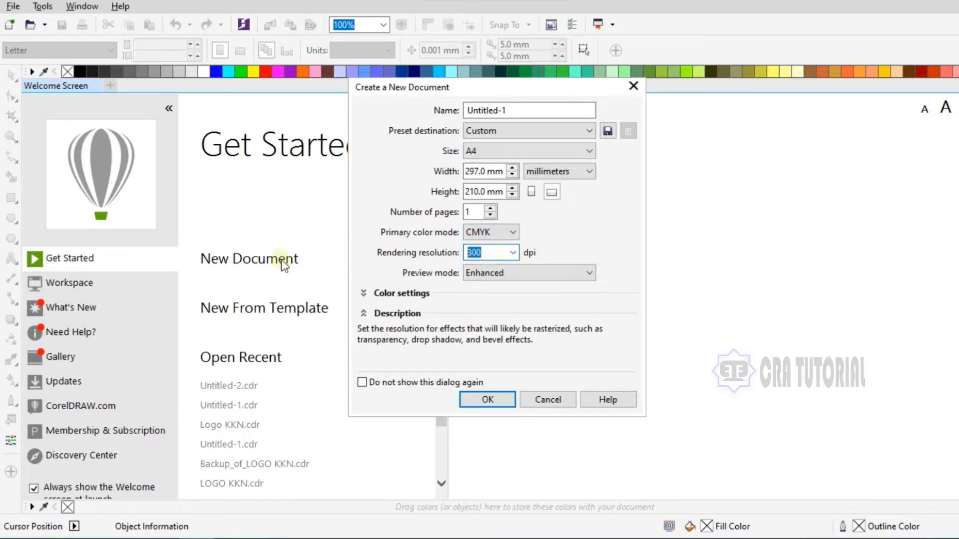
pyautogui.click(487, 400)
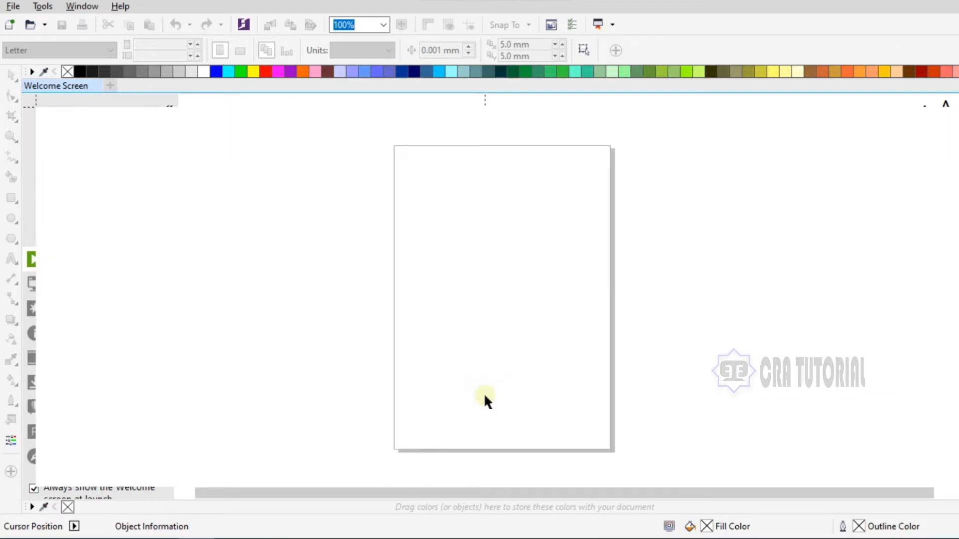
# Draw a circle about 62 mm in diameter in the upper-left part of the page.
pyautogui.click(11, 139)
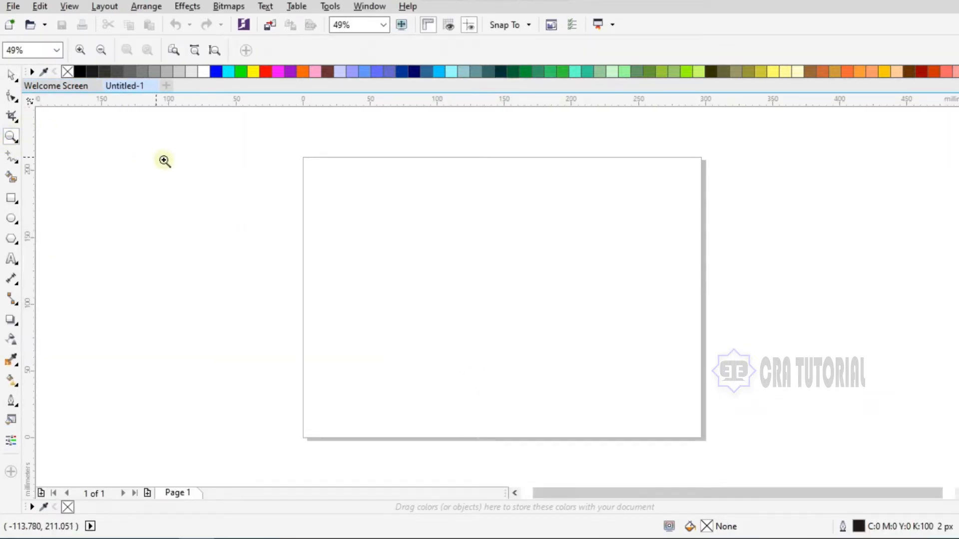
pyautogui.moveTo(287, 148); pyautogui.dragTo(728, 445)
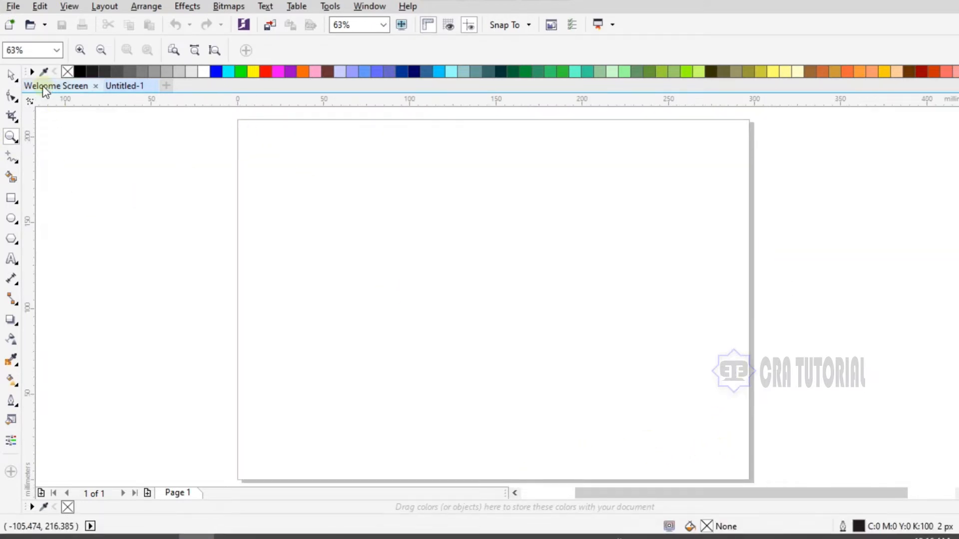
pyautogui.click(11, 75)
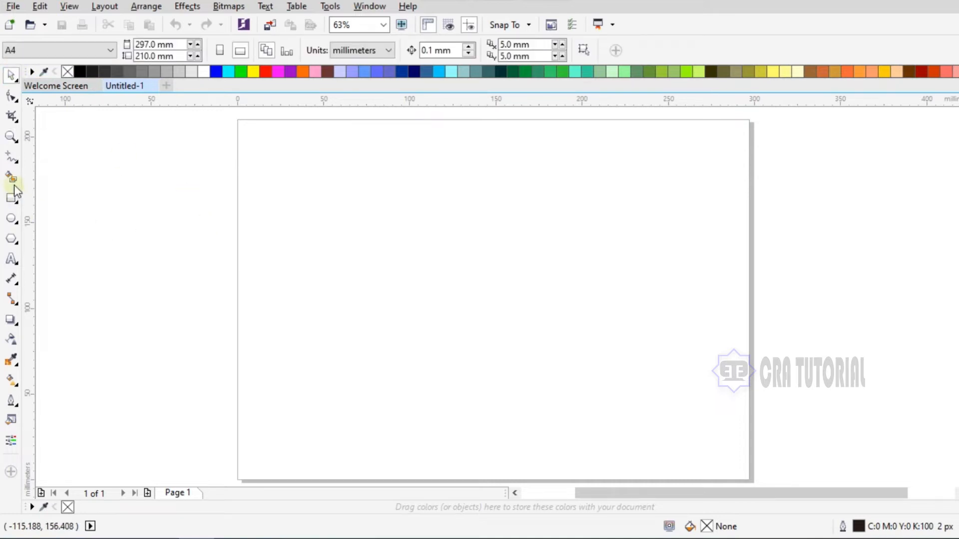
pyautogui.click(11, 218)
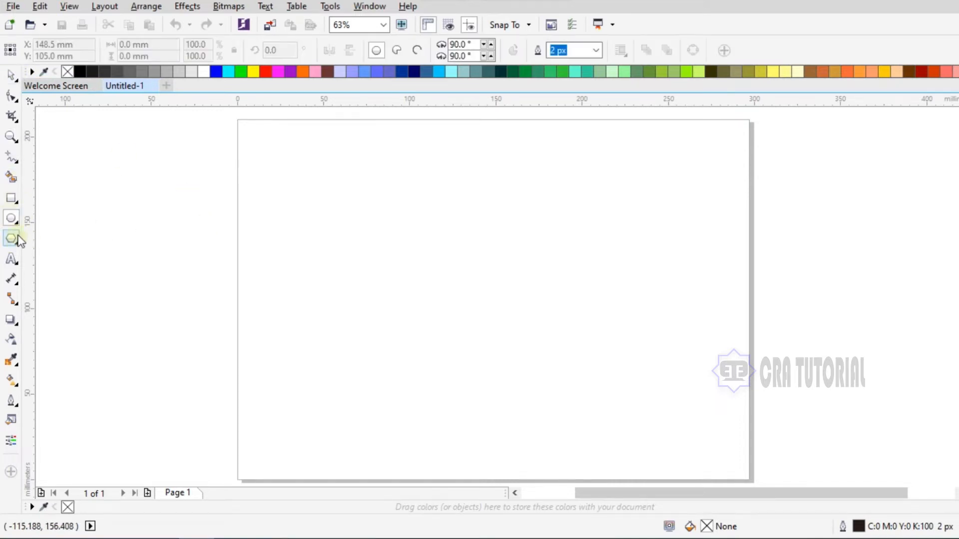
pyautogui.moveTo(334, 209)
pyautogui.mouseDown()
pyautogui.moveTo(484, 338)
pyautogui.moveTo(439, 255)
pyautogui.mouseUp()
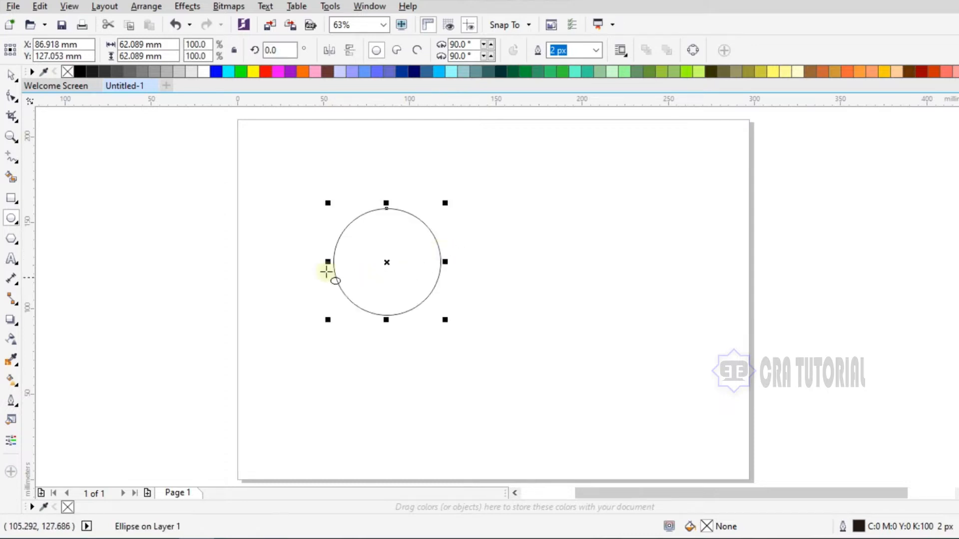
# Copy the circle and paste the duplicate in place.
pyautogui.click(10, 75)
pyautogui.rightClick(391, 249)
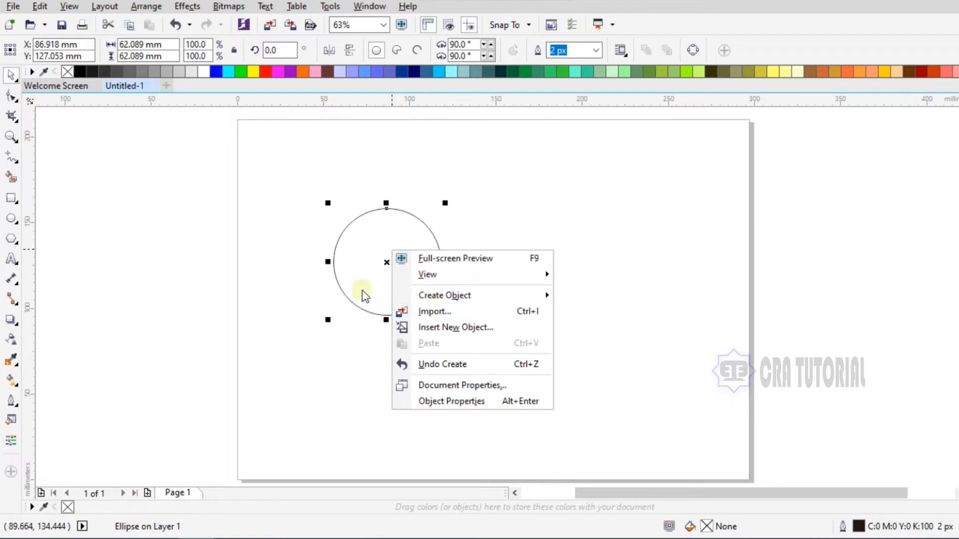
pyautogui.click(367, 306)
pyautogui.rightClick(367, 310)
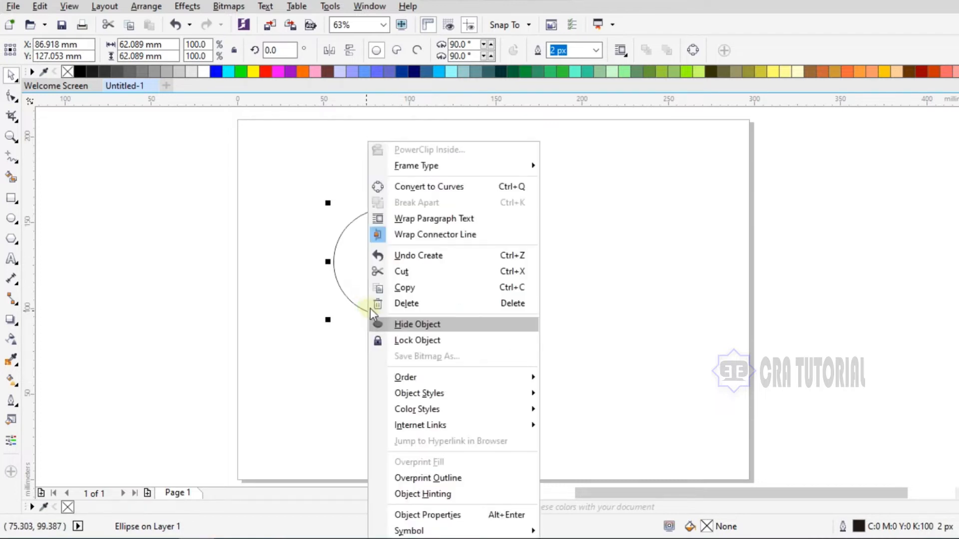
pyautogui.click(413, 286)
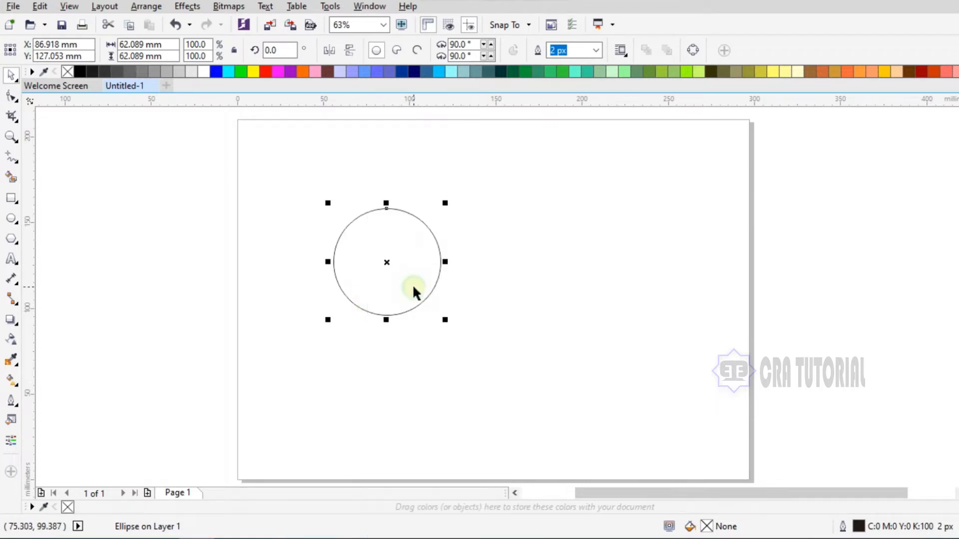
pyautogui.rightClick(413, 287)
pyautogui.click(463, 379)
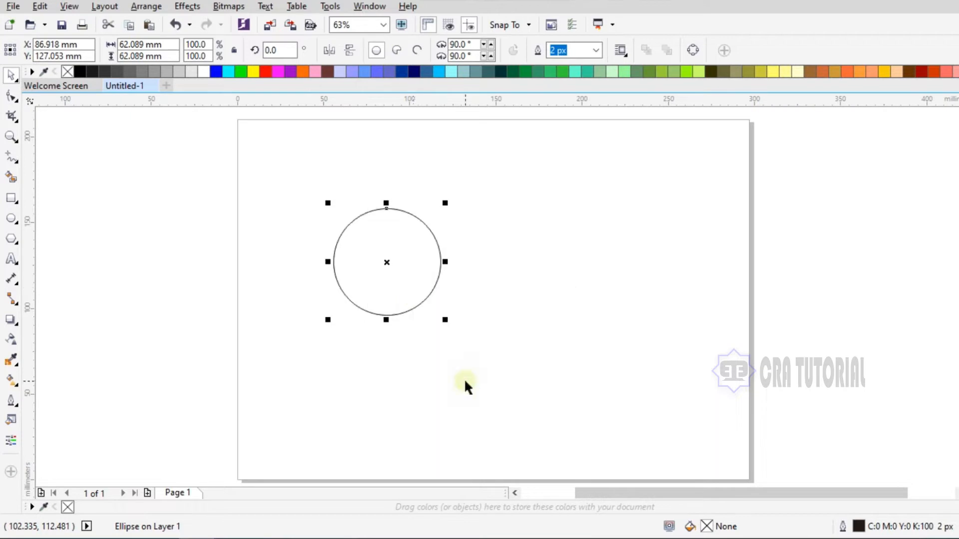
# Move the duplicate circle horizontally to the right by about 11 mm so it overlaps the original.
pyautogui.moveTo(389, 263); pyautogui.dragTo(404, 262)
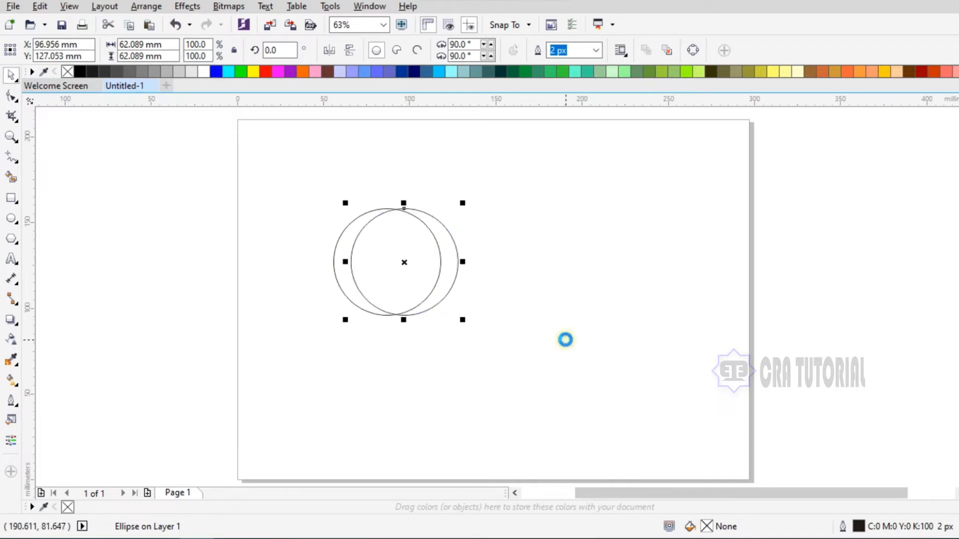
pyautogui.press('Right')
pyautogui.press('Right')
pyautogui.press('Right')
pyautogui.press('Right')
pyautogui.press('Right')
pyautogui.press('Right')
pyautogui.press('Right')
pyautogui.press('Right')
pyautogui.press('Right')
# Trim the original circle with the overlapping duplicate and delete the duplicate to leave a crescent.
pyautogui.moveTo(559, 436); pyautogui.dragTo(296, 115)
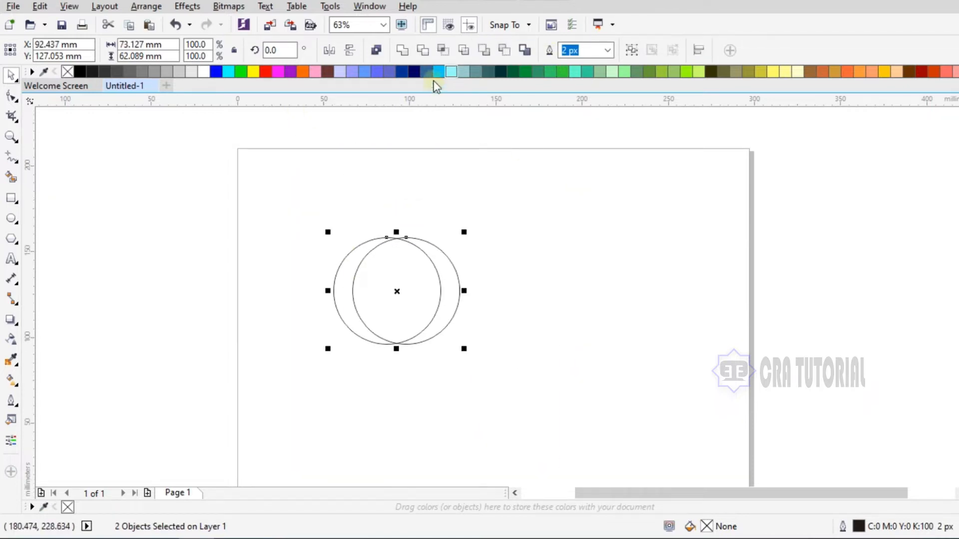
pyautogui.click(424, 48)
pyautogui.click(474, 150)
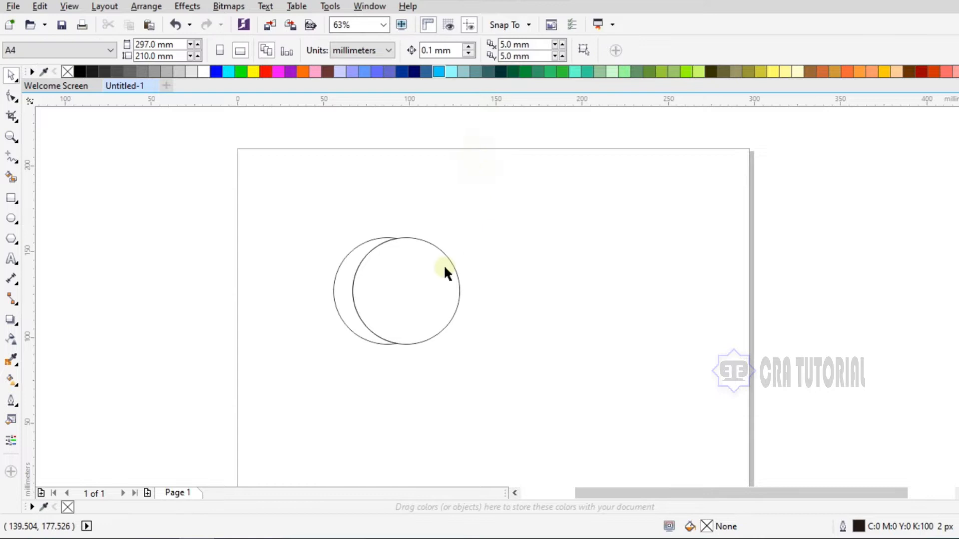
pyautogui.click(456, 274)
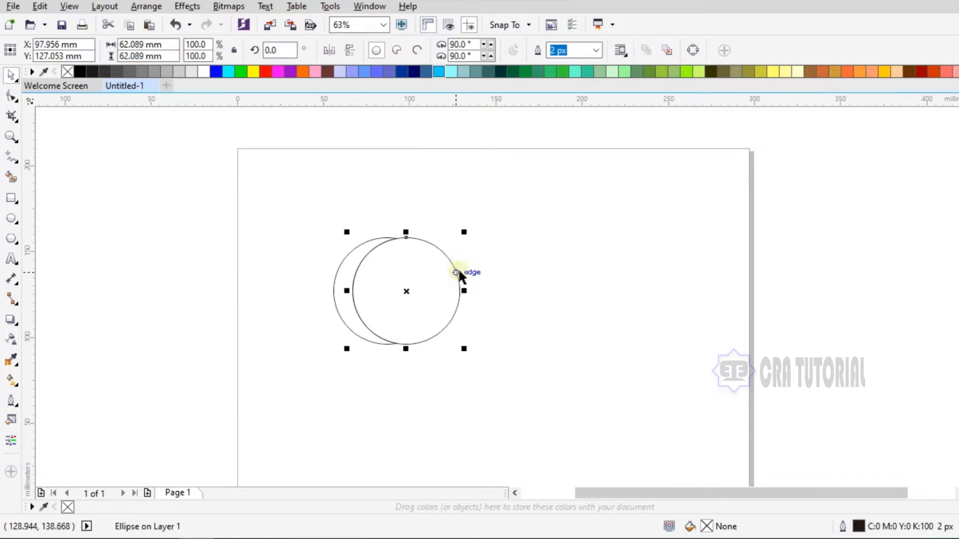
pyautogui.press('Delete')
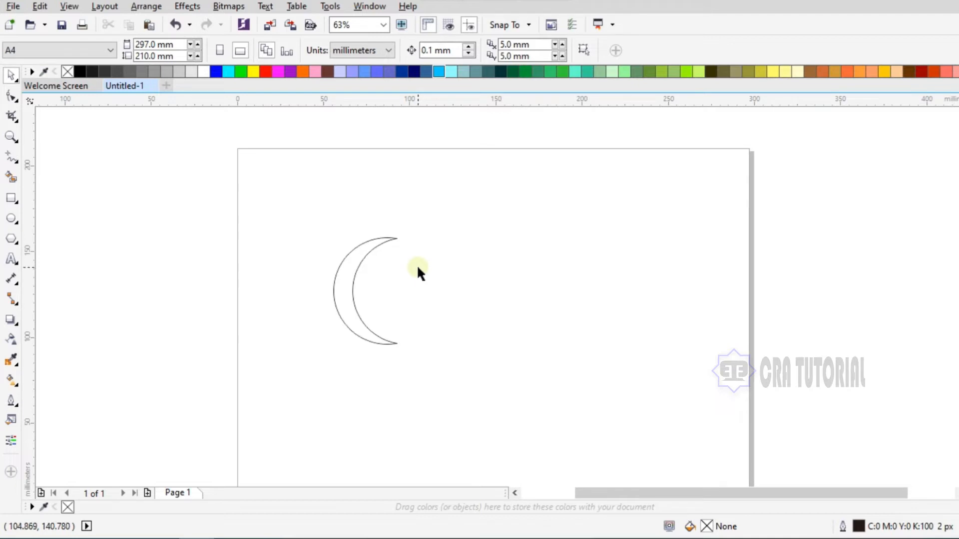
# Apply a vertical linear fountain fill to the crescent, starting slightly above its upper tip and ending below its lower tip.
pyautogui.click(11, 380)
pyautogui.click(367, 241)
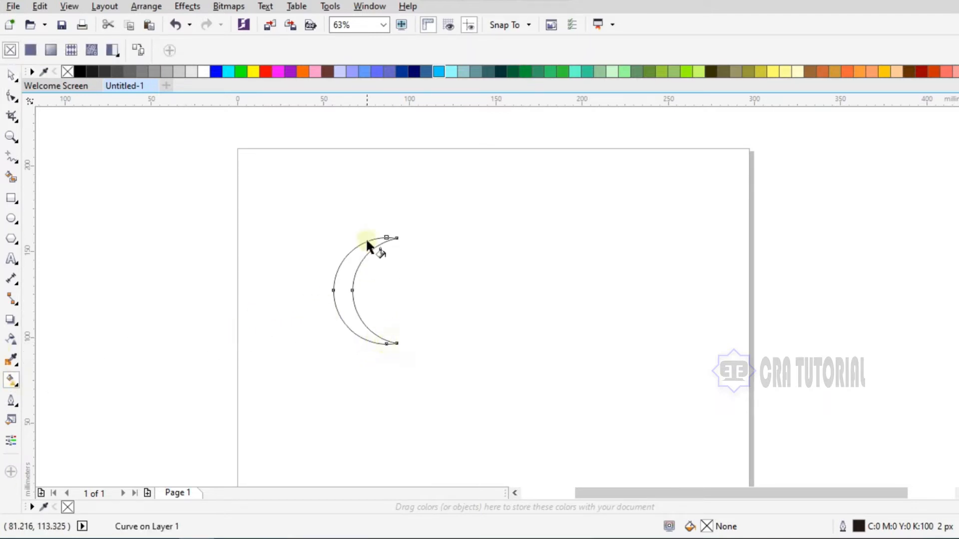
pyautogui.moveTo(387, 239); pyautogui.dragTo(384, 360)
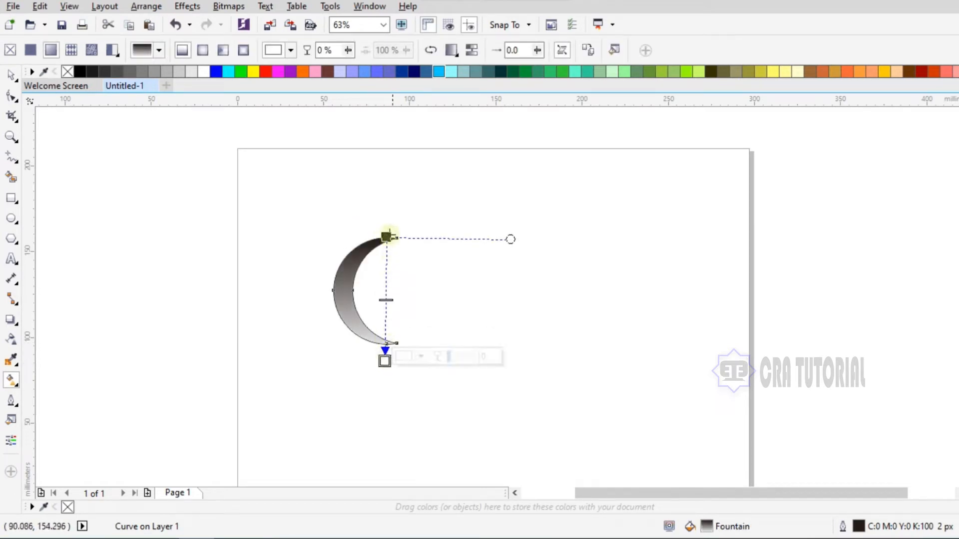
pyautogui.moveTo(388, 231); pyautogui.dragTo(387, 219)
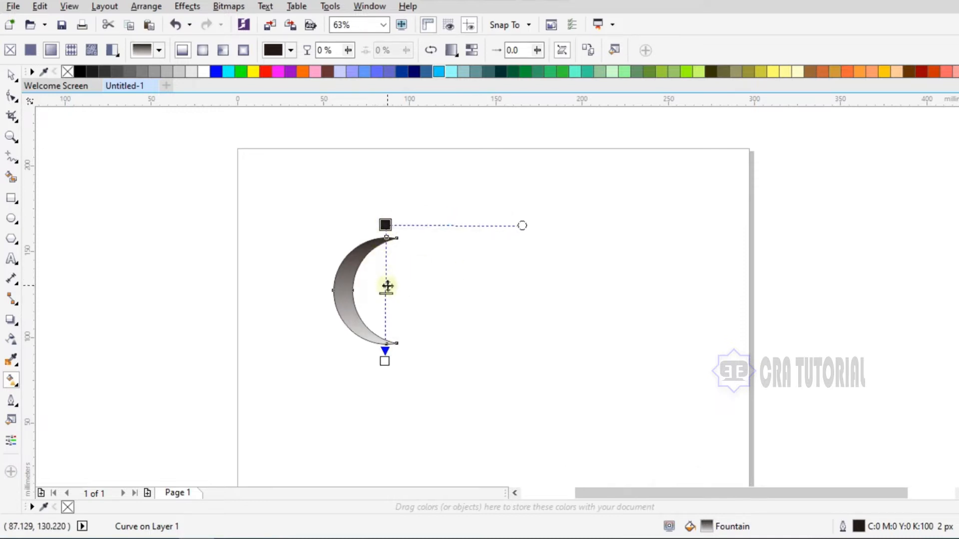
# Add a color node at 51% of the crescent's fountain fill and set it to CMYK 0, 0, 0, 7.
pyautogui.click(386, 284)
pyautogui.moveTo(385, 283); pyautogui.dragTo(384, 294)
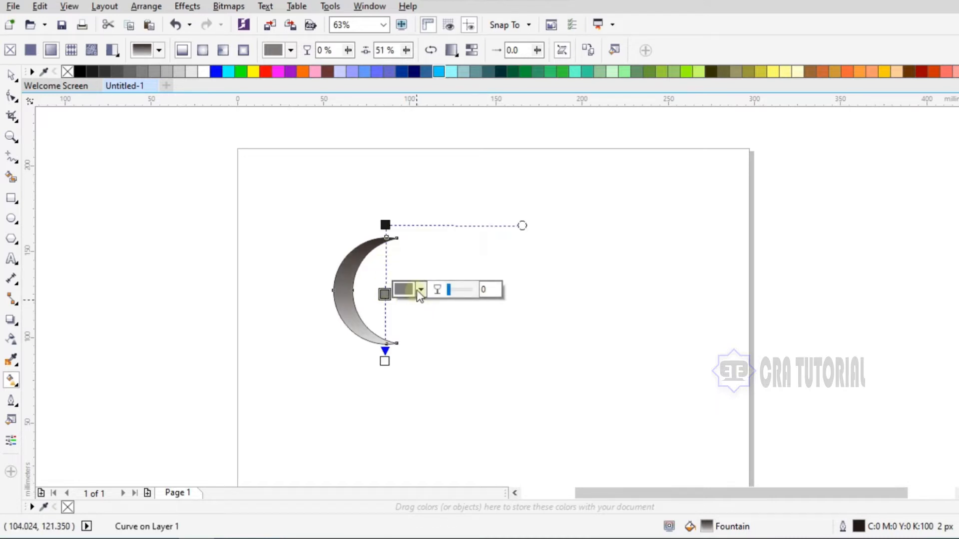
pyautogui.click(417, 289)
pyautogui.click(427, 342)
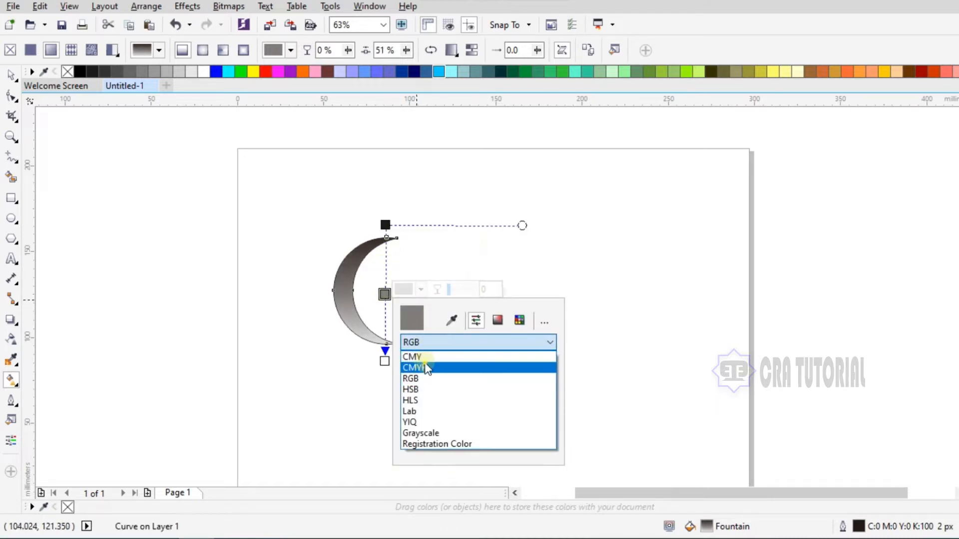
pyautogui.click(429, 365)
pyautogui.click(500, 321)
pyautogui.moveTo(419, 364); pyautogui.dragTo(404, 359)
pyautogui.click(404, 357)
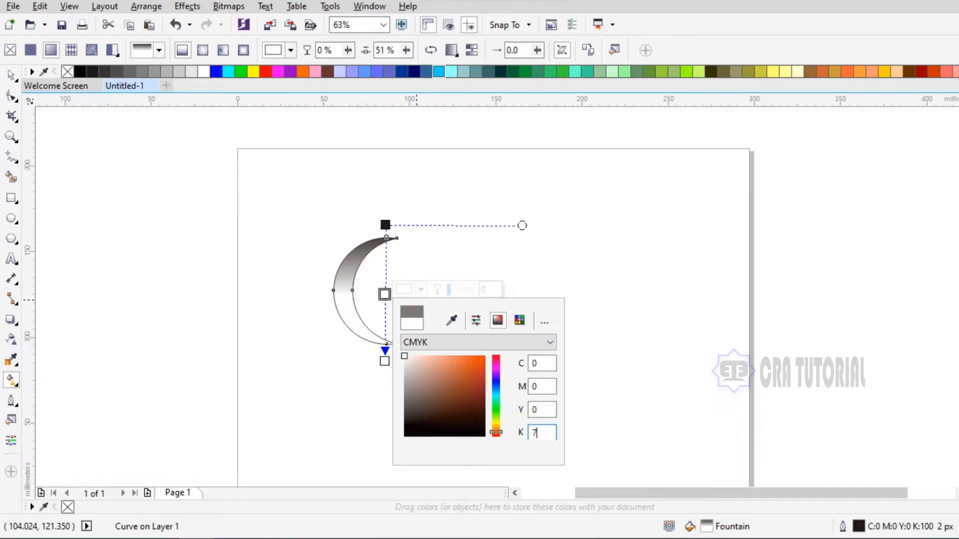
pyautogui.press('Return')
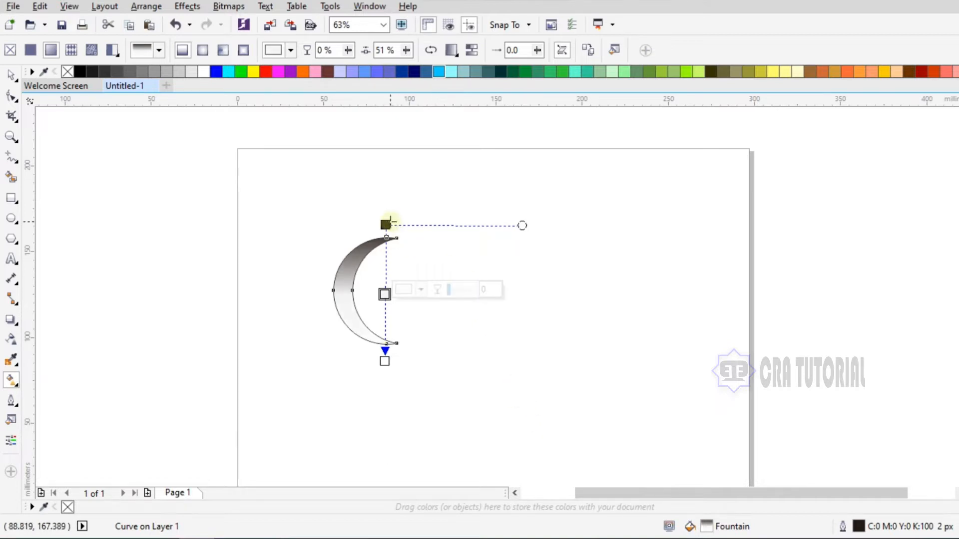
# Change the fountain fill's upper end node to dark gray, about C72 M65 Y62 K18.
pyautogui.click(385, 225)
pyautogui.click(422, 220)
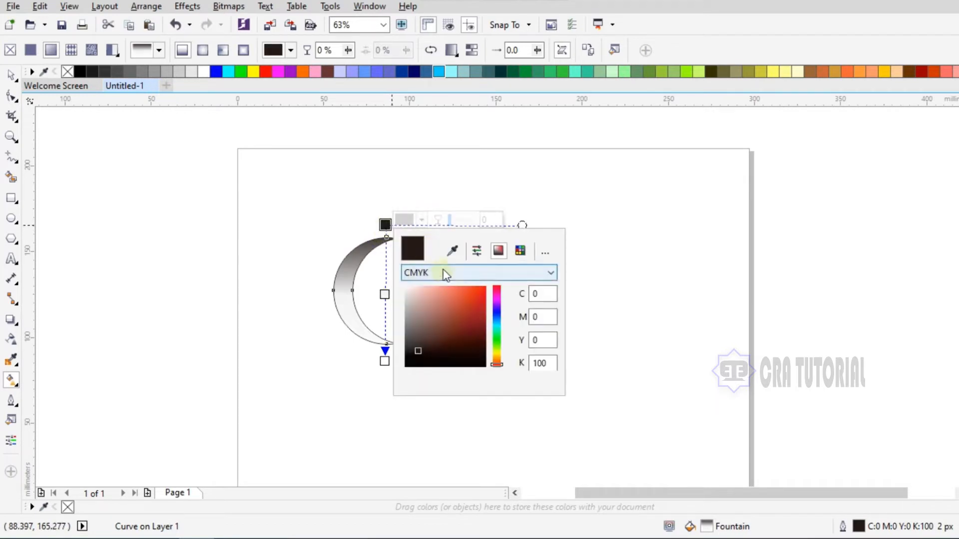
pyautogui.moveTo(427, 312); pyautogui.dragTo(406, 339)
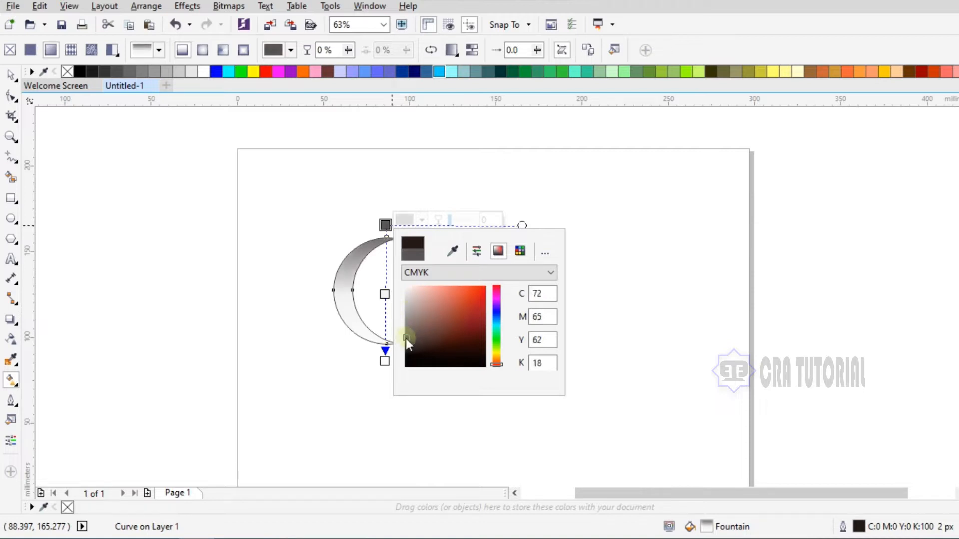
# Change the fountain fill's lower end node to dark gray, about C73 M67 Y64 K21.
pyautogui.click(386, 361)
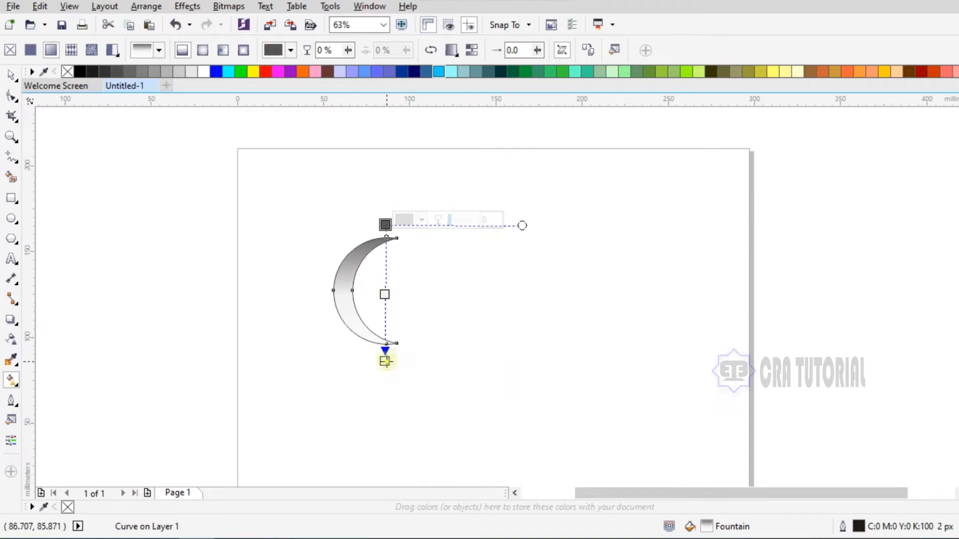
pyautogui.click(421, 356)
pyautogui.moveTo(407, 440); pyautogui.dragTo(412, 469)
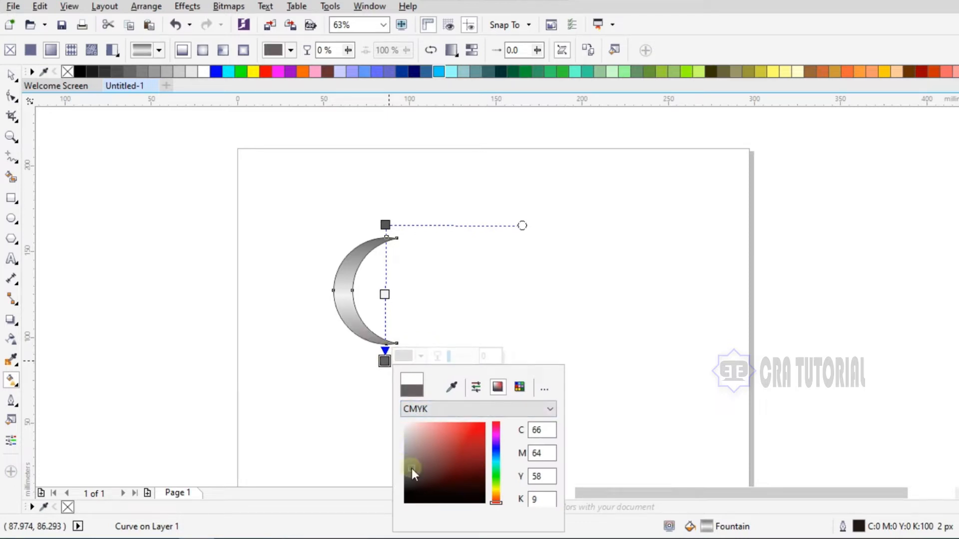
pyautogui.moveTo(415, 470); pyautogui.dragTo(410, 470)
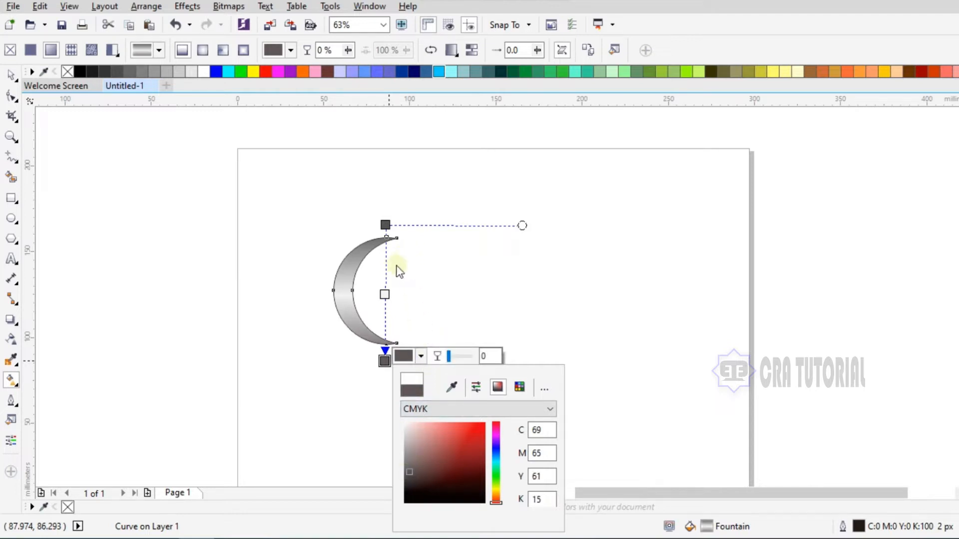
pyautogui.moveTo(409, 478); pyautogui.dragTo(407, 474)
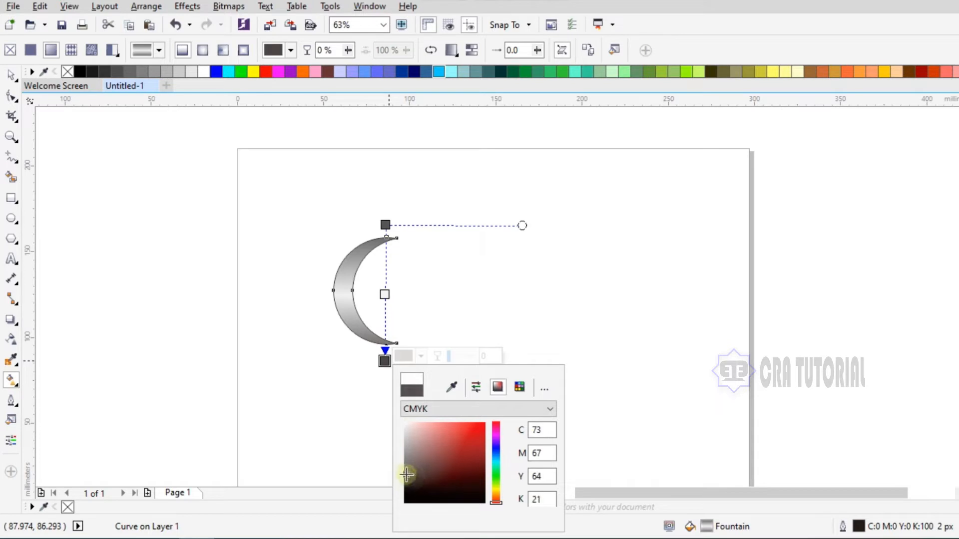
pyautogui.click(204, 214)
# Remove the outline from the crescent and deselect it.
pyautogui.click(11, 75)
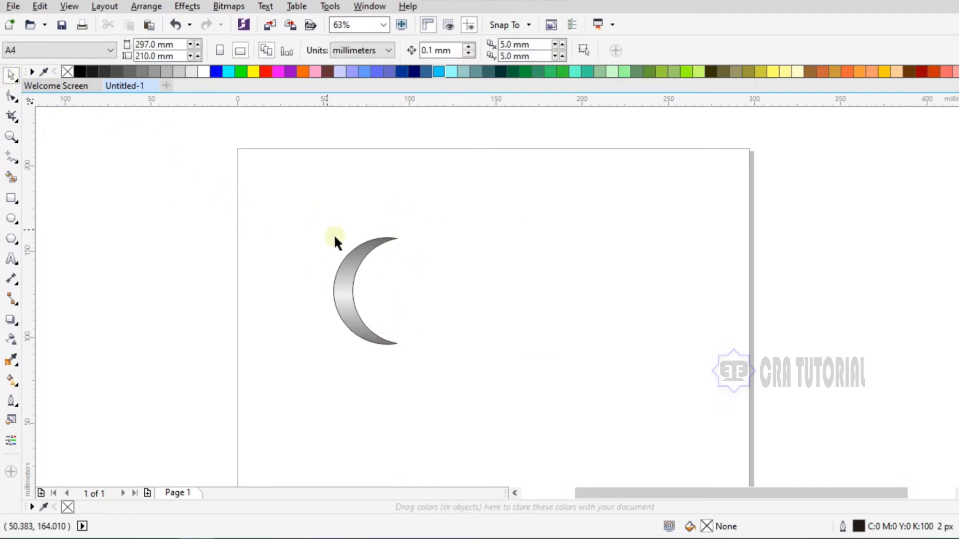
pyautogui.click(355, 260)
pyautogui.rightClick(958, 166)
pyautogui.click(675, 215)
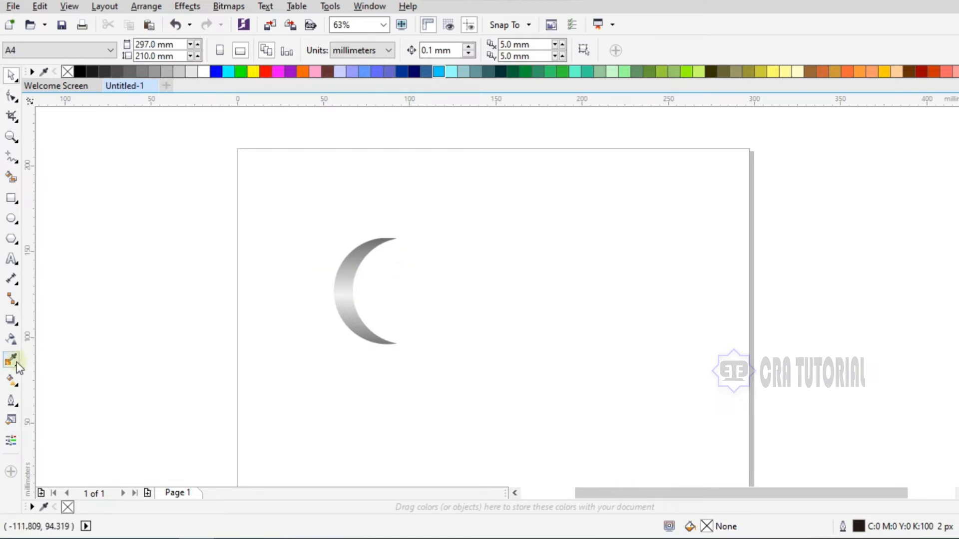
# Add a color node at 19% of the crescent's fountain fill and change the upper end node to a darker gray.
pyautogui.click(11, 380)
pyautogui.click(339, 289)
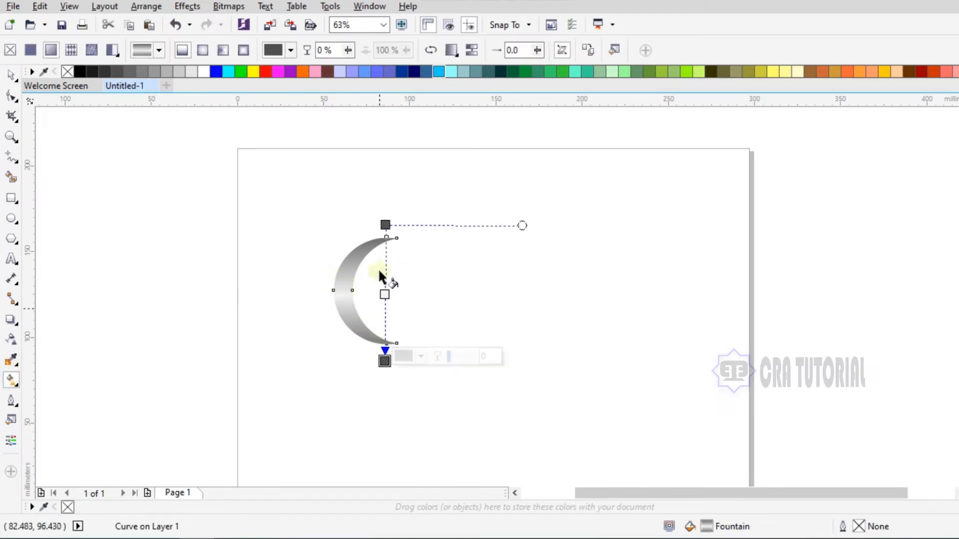
pyautogui.doubleClick(385, 252)
pyautogui.click(385, 225)
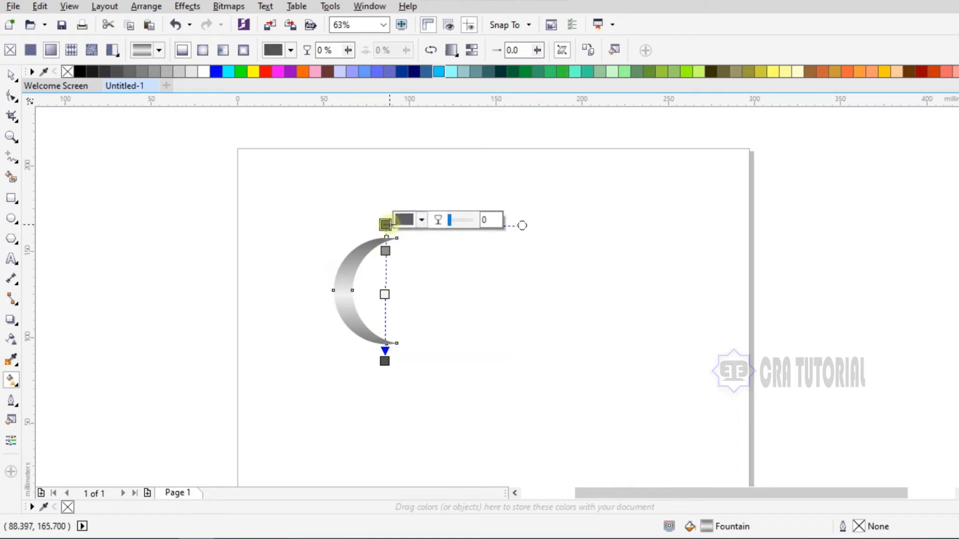
pyautogui.click(422, 220)
pyautogui.moveTo(406, 340); pyautogui.dragTo(407, 341)
# Set the 19% node of the crescent's fountain fill to a medium gray.
pyautogui.click(385, 251)
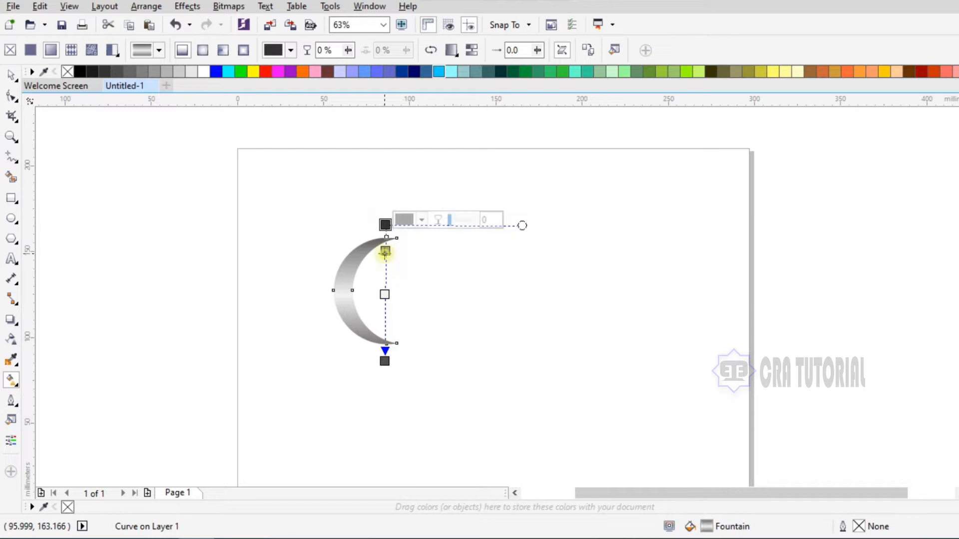
pyautogui.click(422, 246)
pyautogui.moveTo(408, 355); pyautogui.dragTo(406, 340)
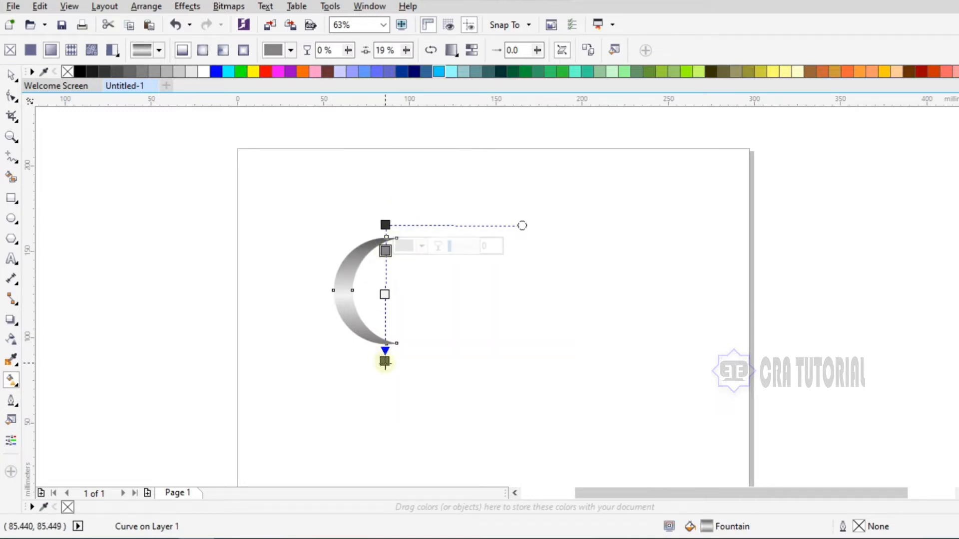
# Darken the fountain fill's lower end node to about C79 M73 Y71 K44.
pyautogui.click(384, 361)
pyautogui.click(421, 356)
pyautogui.moveTo(406, 472); pyautogui.dragTo(402, 482)
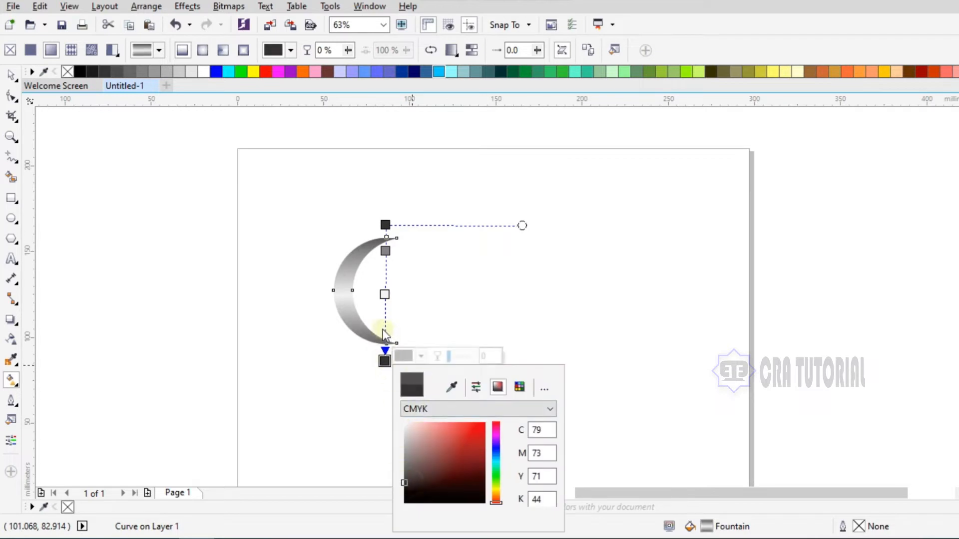
# Add a color node at 76% of the crescent's fountain fill and set it to gray, about RGB 123, 123, 128.
pyautogui.doubleClick(386, 330)
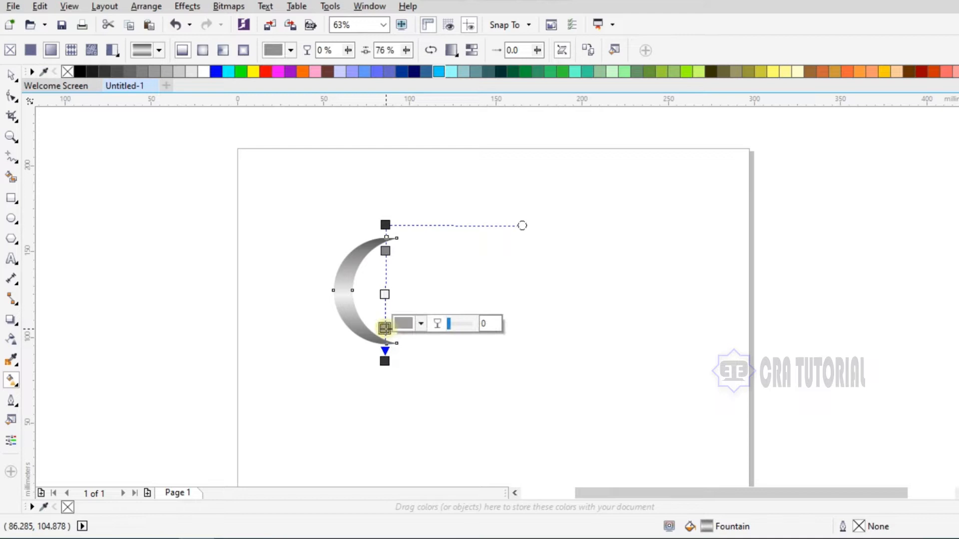
pyautogui.click(421, 323)
pyautogui.moveTo(403, 432); pyautogui.dragTo(405, 432)
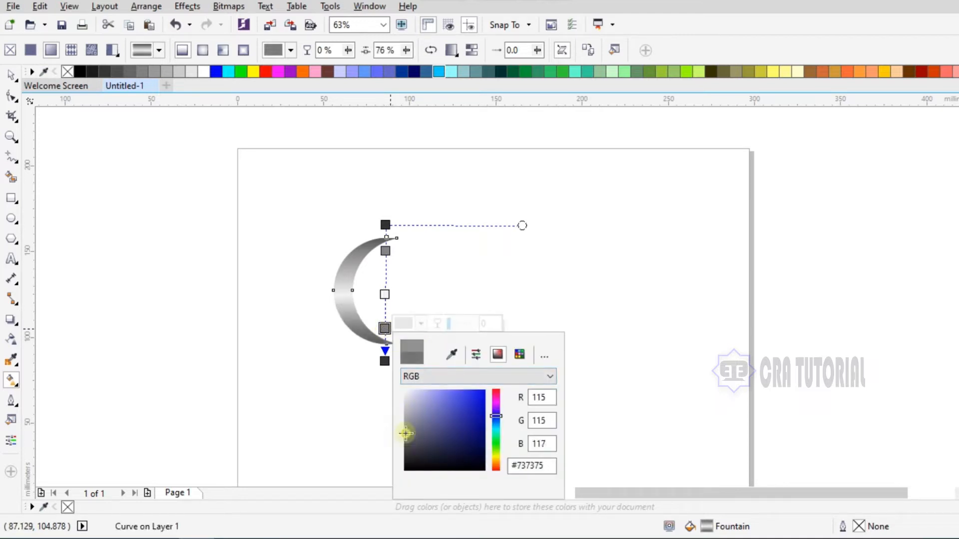
pyautogui.click(407, 430)
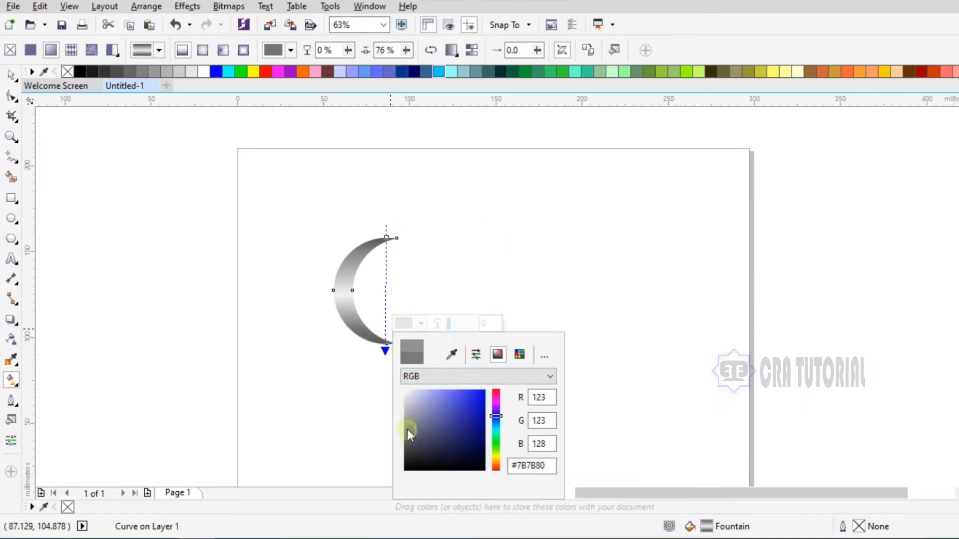
pyautogui.click(439, 303)
# Move the light middle node of the crescent's fountain fill up to about 43%.
pyautogui.moveTo(385, 294); pyautogui.dragTo(385, 284)
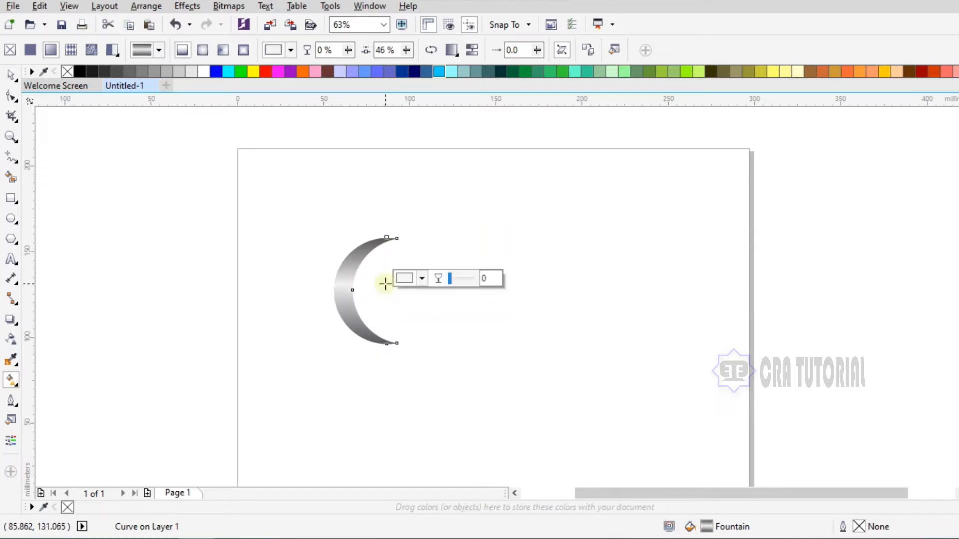
pyautogui.click(17, 81)
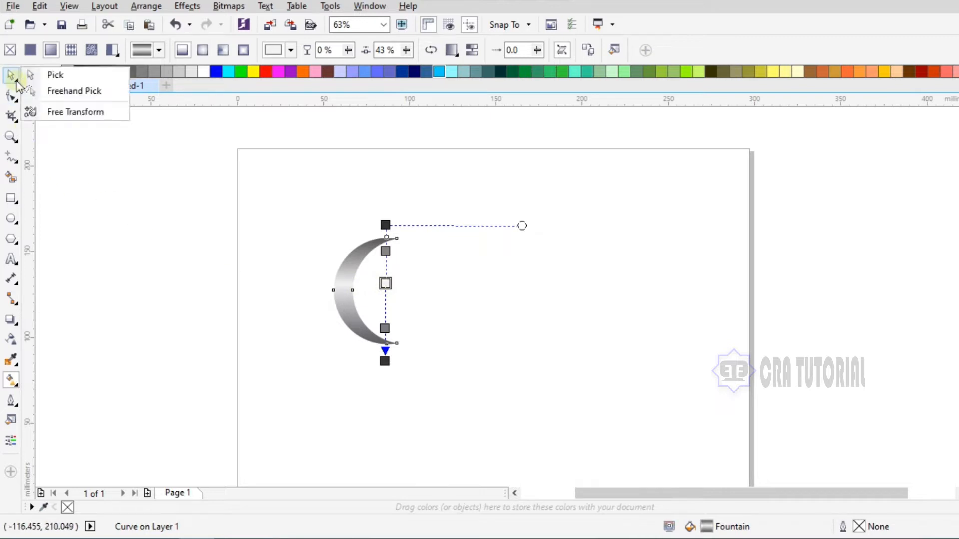
pyautogui.click(16, 100)
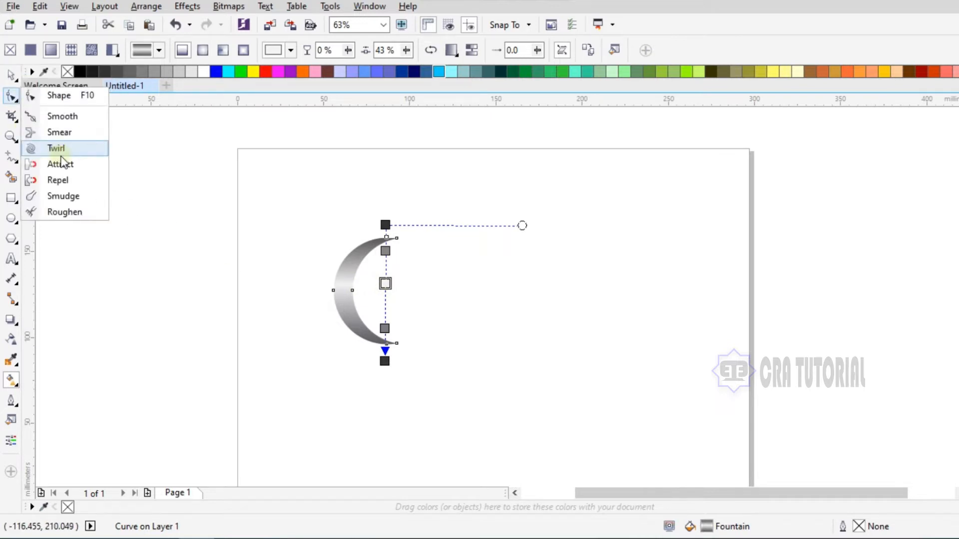
# Tilt the crescent's fountain fill slightly by repositioning both end nodes, and move the lower gray node to 72%.
pyautogui.click(10, 382)
pyautogui.click(385, 361)
pyautogui.moveTo(385, 224); pyautogui.dragTo(407, 215)
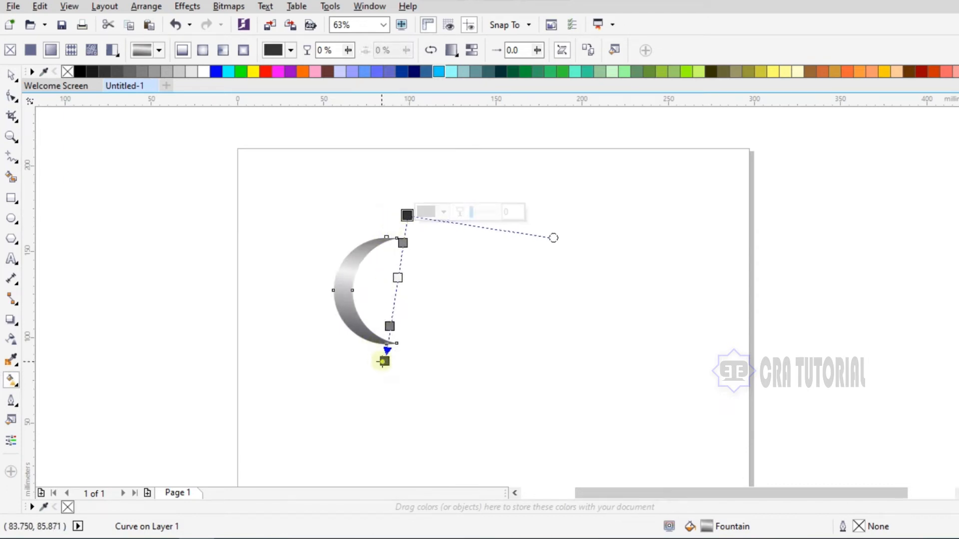
pyautogui.moveTo(384, 361); pyautogui.dragTo(385, 369)
pyautogui.click(389, 328)
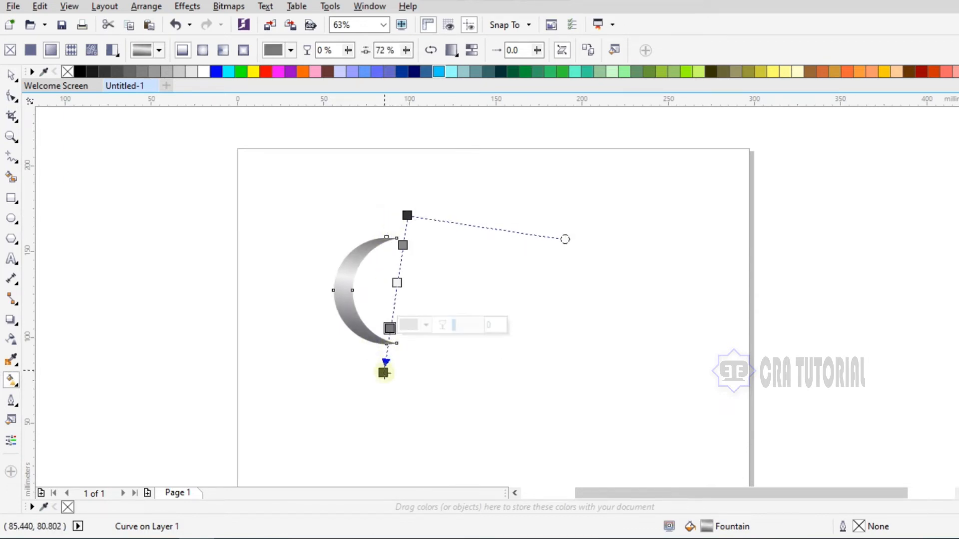
pyautogui.click(383, 373)
pyautogui.moveTo(408, 215); pyautogui.dragTo(406, 226)
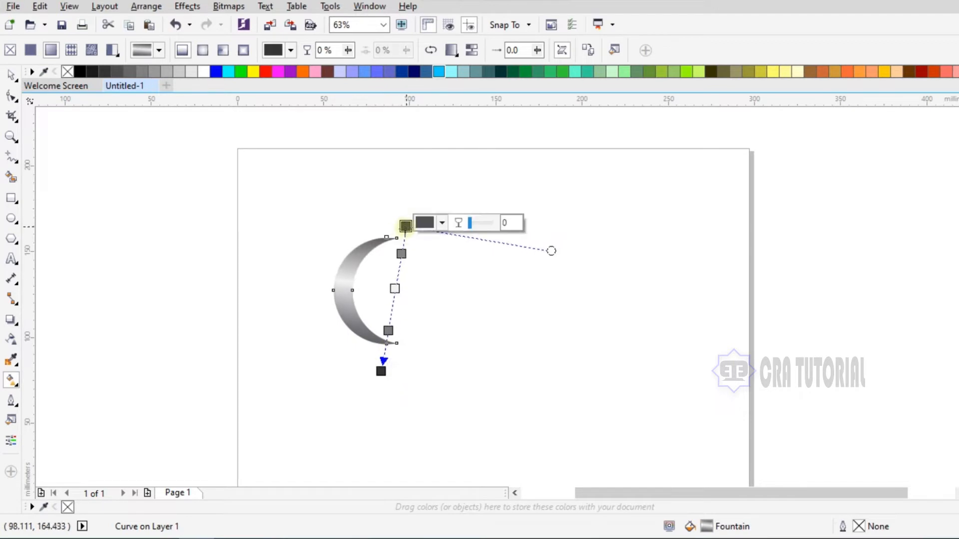
# Fine-tune the angle and length of the tilted fountain fill with its skew handle and lower end node.
pyautogui.moveTo(550, 251)
pyautogui.mouseDown()
pyautogui.moveTo(540, 280)
pyautogui.moveTo(540, 256)
pyautogui.mouseUp()
pyautogui.moveTo(382, 372); pyautogui.dragTo(390, 358)
pyautogui.moveTo(529, 247); pyautogui.dragTo(528, 254)
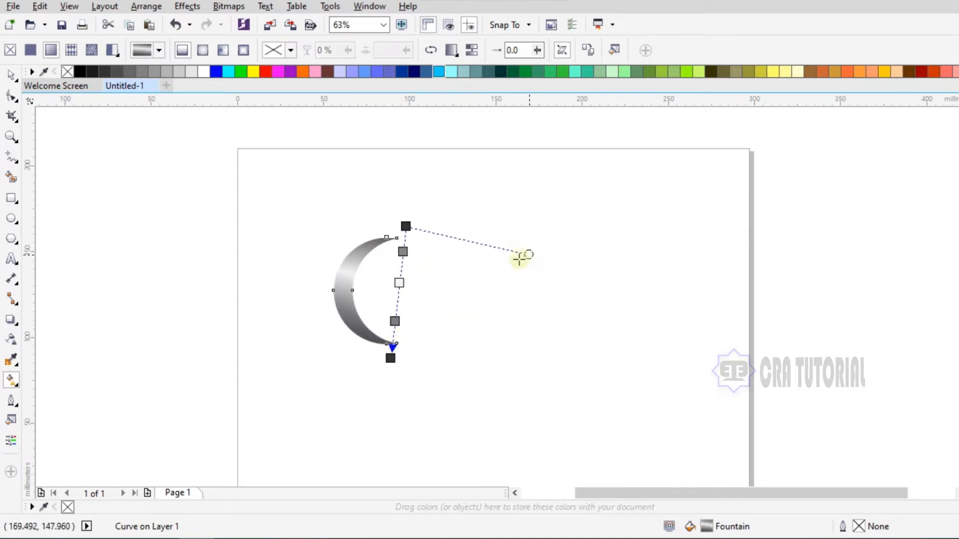
pyautogui.moveTo(389, 358); pyautogui.dragTo(386, 361)
# Move the light node of the crescent's fountain fill down to about 53% and deselect the crescent.
pyautogui.moveTo(398, 284); pyautogui.dragTo(396, 304)
pyautogui.click(388, 371)
pyautogui.click(410, 293)
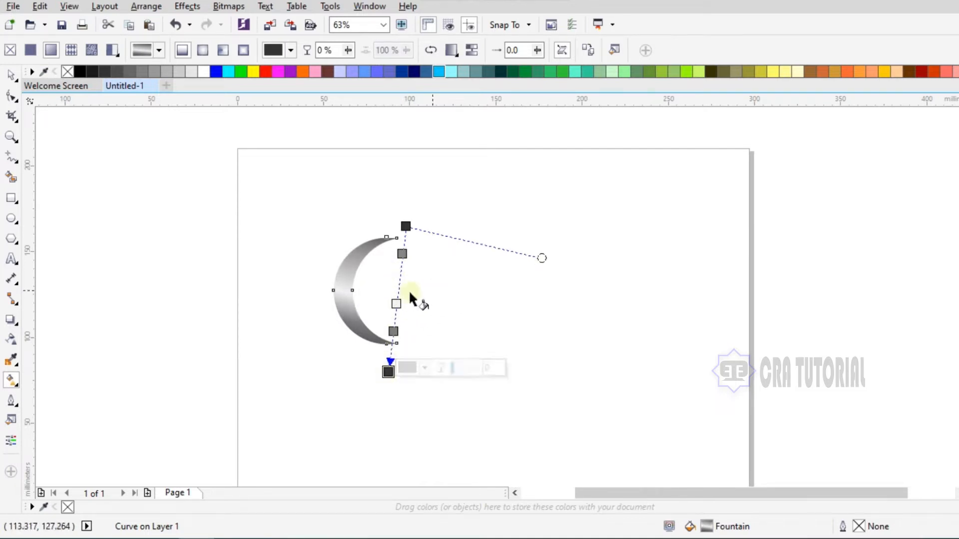
pyautogui.click(394, 331)
pyautogui.click(429, 327)
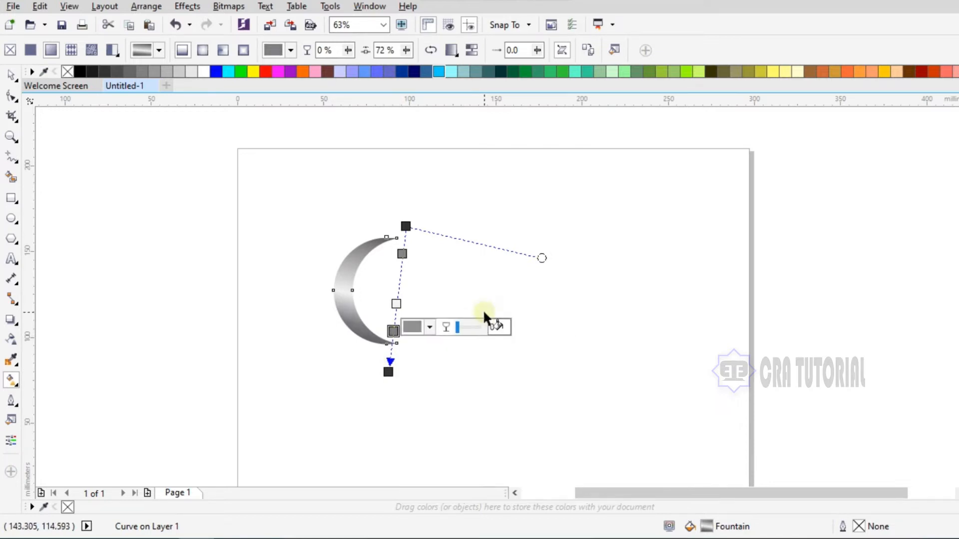
pyautogui.click(388, 372)
pyautogui.click(459, 307)
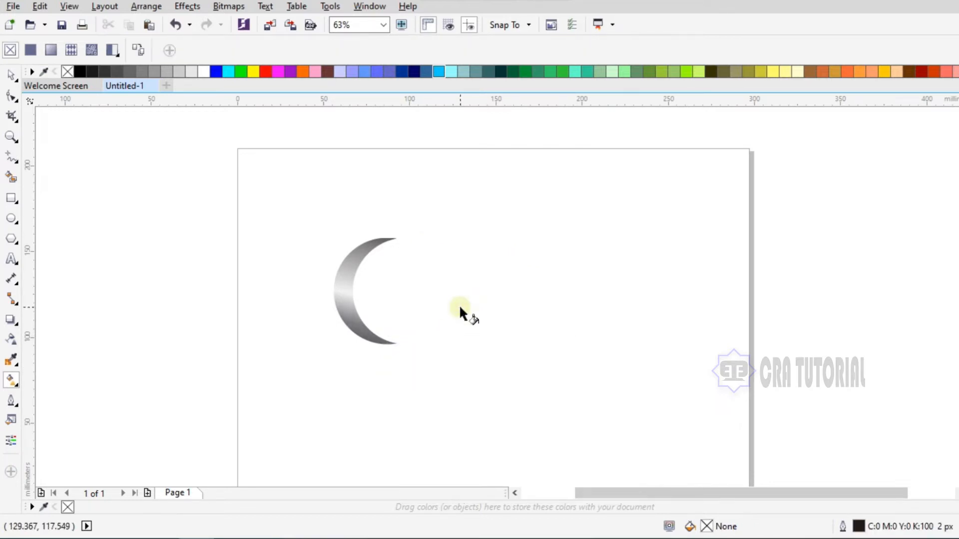
# Copy the crescent and paste a duplicate exactly on top of it.
pyautogui.click(10, 74)
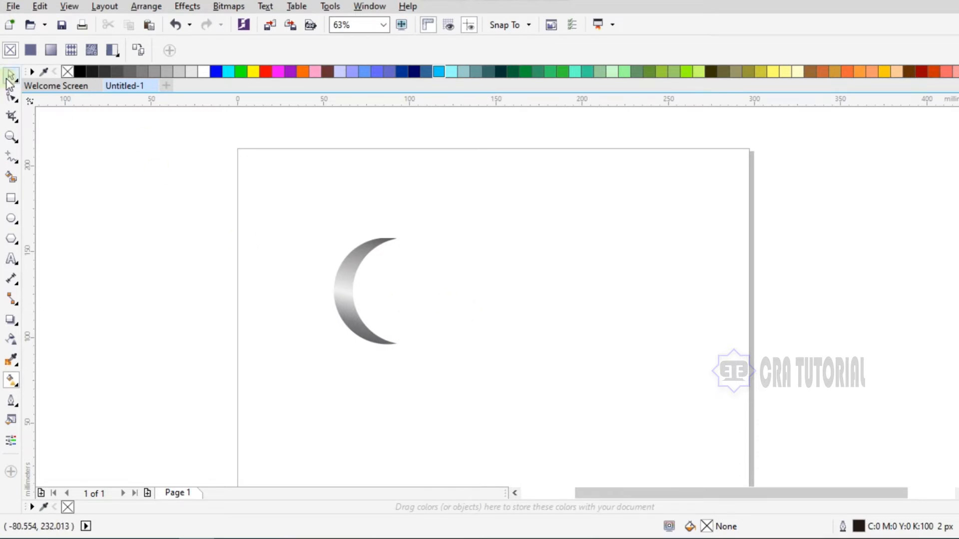
pyautogui.click(346, 274)
pyautogui.rightClick(348, 274)
pyautogui.click(357, 287)
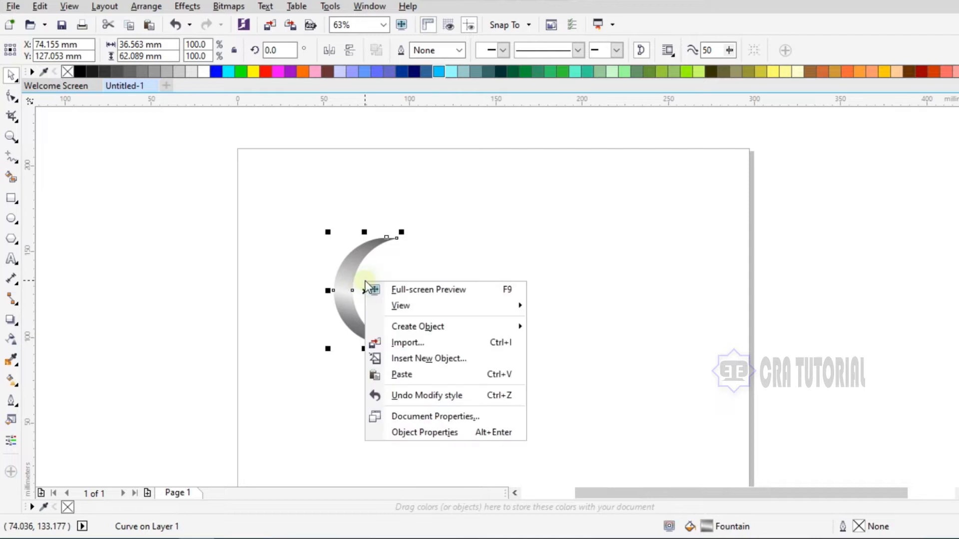
pyautogui.click(375, 358)
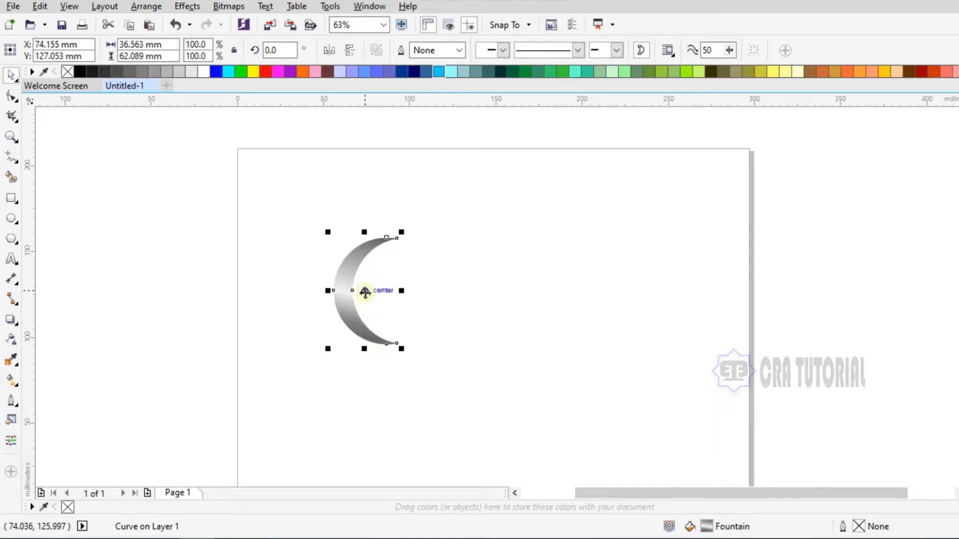
# Reposition the end nodes of the duplicate crescent's fountain fill so its light band sits slightly higher.
pyautogui.click(11, 380)
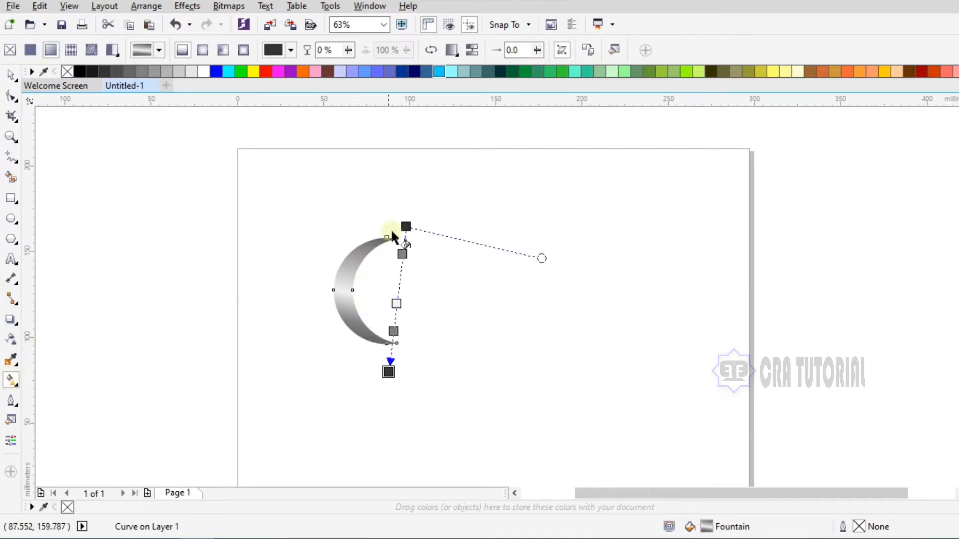
pyautogui.moveTo(406, 225)
pyautogui.mouseDown()
pyautogui.moveTo(371, 349)
pyautogui.moveTo(397, 237)
pyautogui.mouseUp()
pyautogui.moveTo(371, 351); pyautogui.dragTo(379, 353)
pyautogui.moveTo(396, 237); pyautogui.dragTo(408, 216)
pyautogui.moveTo(254, 311); pyautogui.dragTo(250, 339)
pyautogui.click(9, 77)
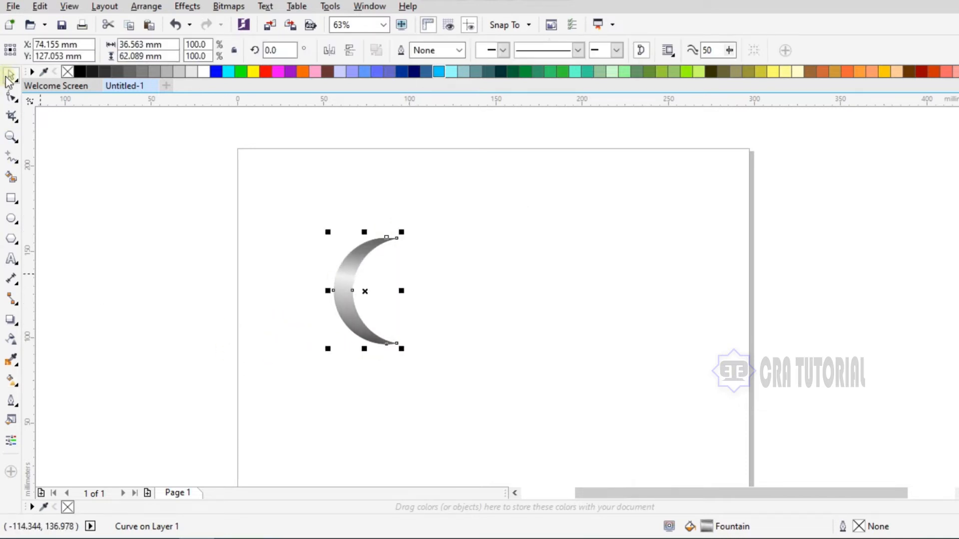
# Nudge the duplicate crescent right to X 76.255 mm and deselect it.
pyautogui.press('Right')
pyautogui.press('Right')
pyautogui.press('Right')
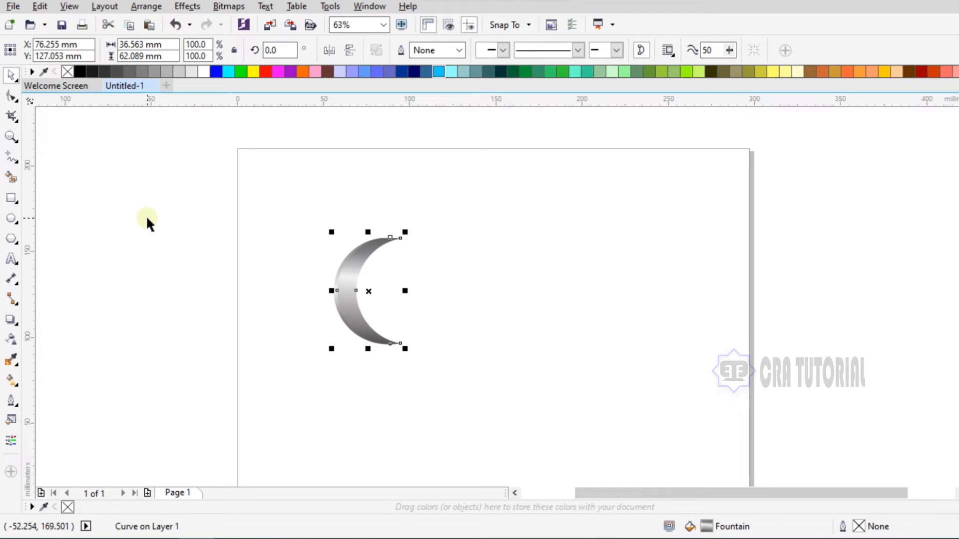
pyautogui.click(364, 300)
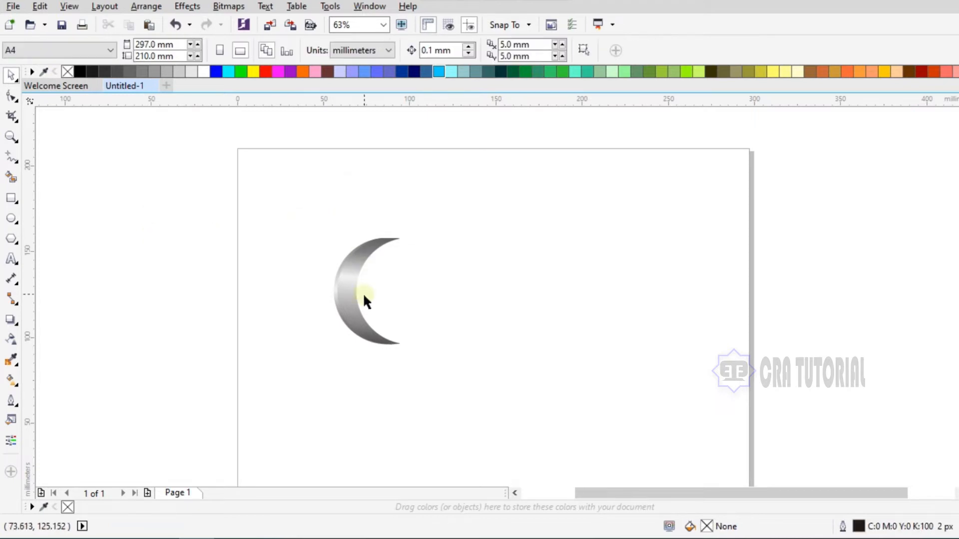
# On the rear crescent's fountain fill, move the light node to 47% and set it to gray, about C62 M53 Y50 K0.
pyautogui.click(333, 301)
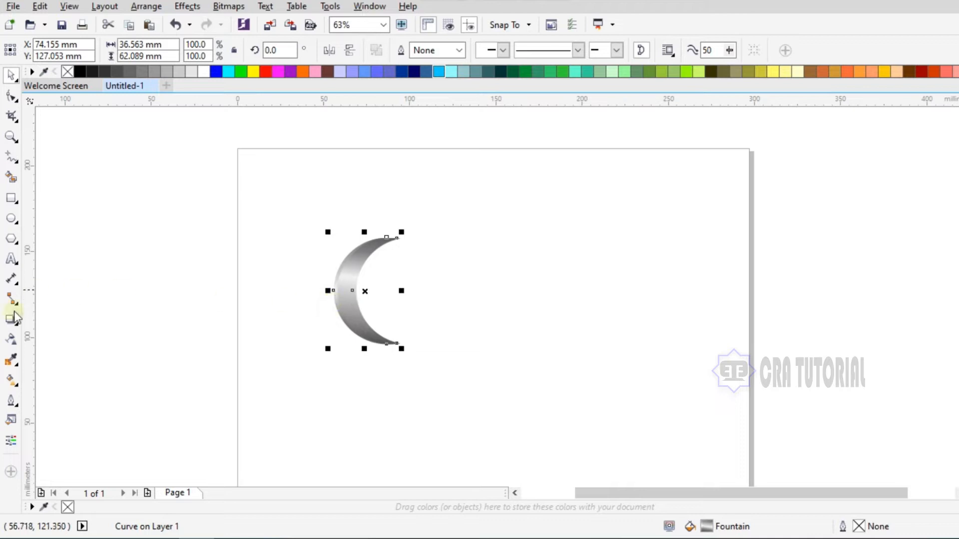
pyautogui.click(11, 379)
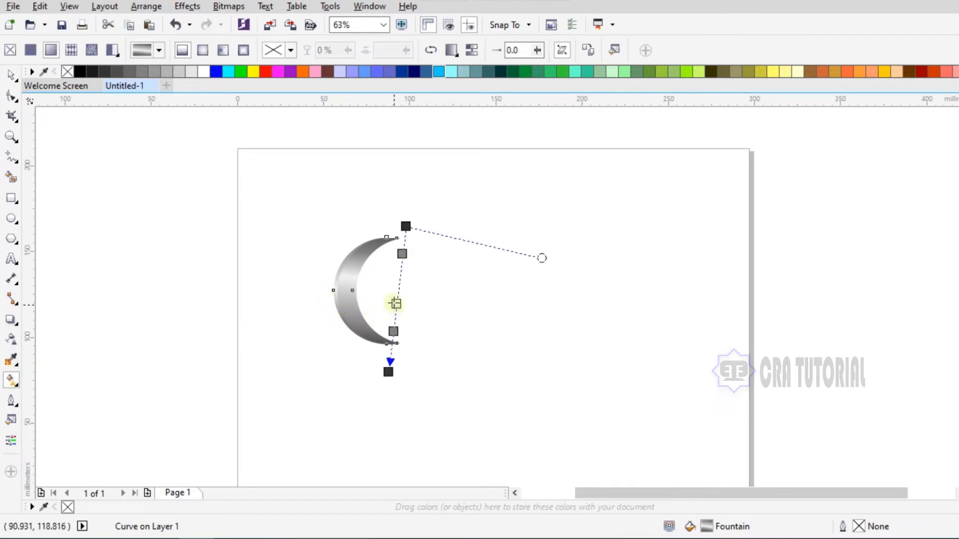
pyautogui.doubleClick(397, 294)
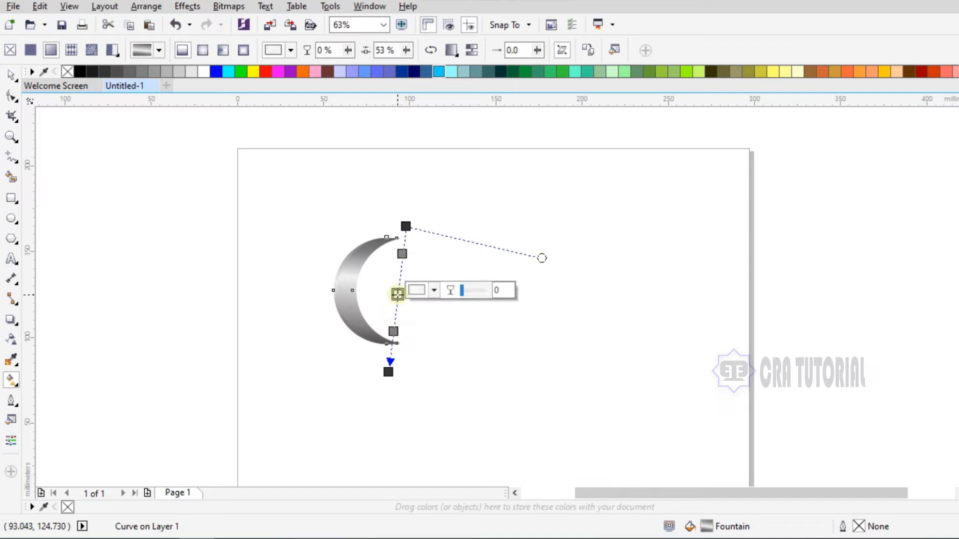
pyautogui.click(434, 291)
pyautogui.moveTo(421, 394)
pyautogui.mouseDown()
pyautogui.moveTo(426, 410)
pyautogui.moveTo(418, 398)
pyautogui.mouseUp()
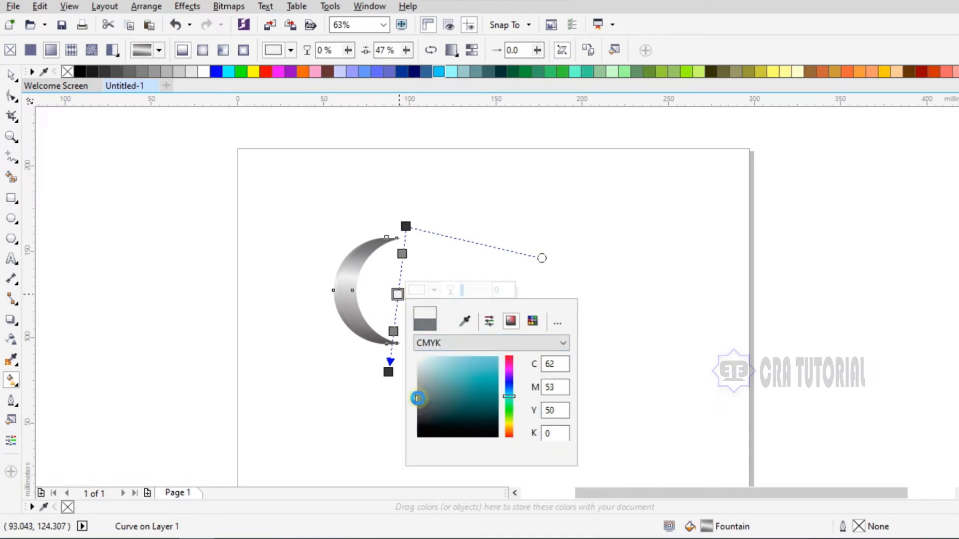
# Set the rear crescent's 19% fill node to light gray, RGB 230, 230, 230.
pyautogui.click(402, 255)
pyautogui.click(438, 249)
pyautogui.click(427, 338)
pyautogui.moveTo(427, 338); pyautogui.dragTo(413, 317)
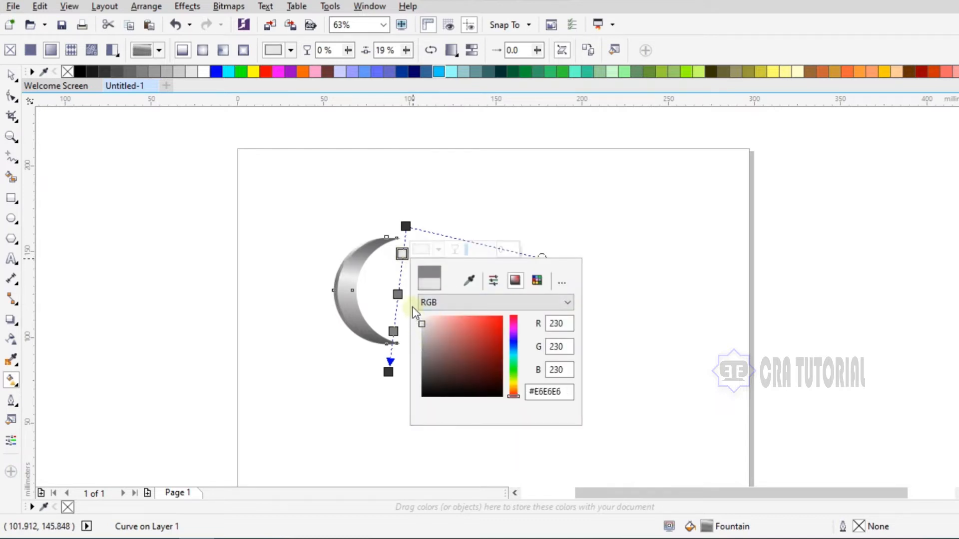
# Set the rear crescent's 72% fill node to RGB 189, 189, 189.
pyautogui.click(394, 331)
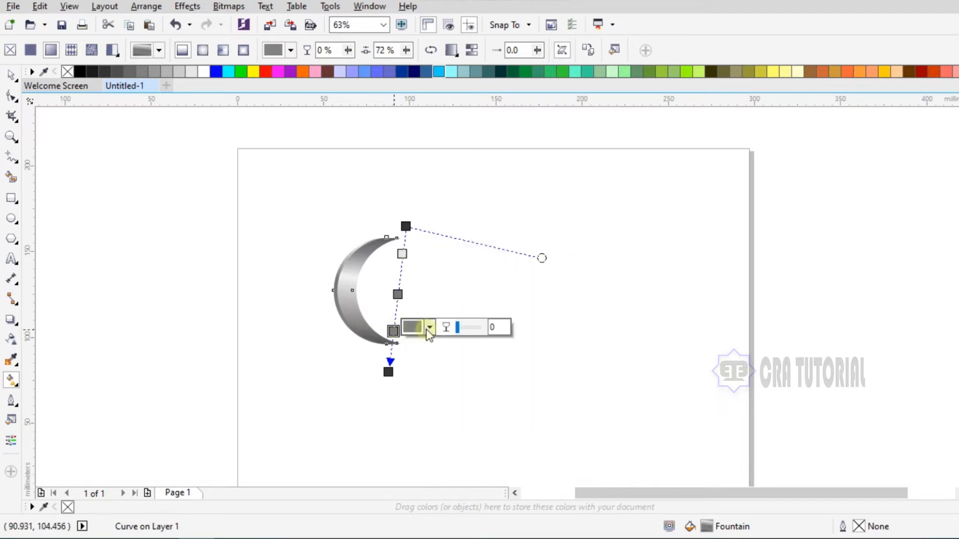
pyautogui.click(428, 328)
pyautogui.moveTo(420, 405)
pyautogui.mouseDown()
pyautogui.moveTo(413, 419)
pyautogui.moveTo(411, 398)
pyautogui.mouseUp()
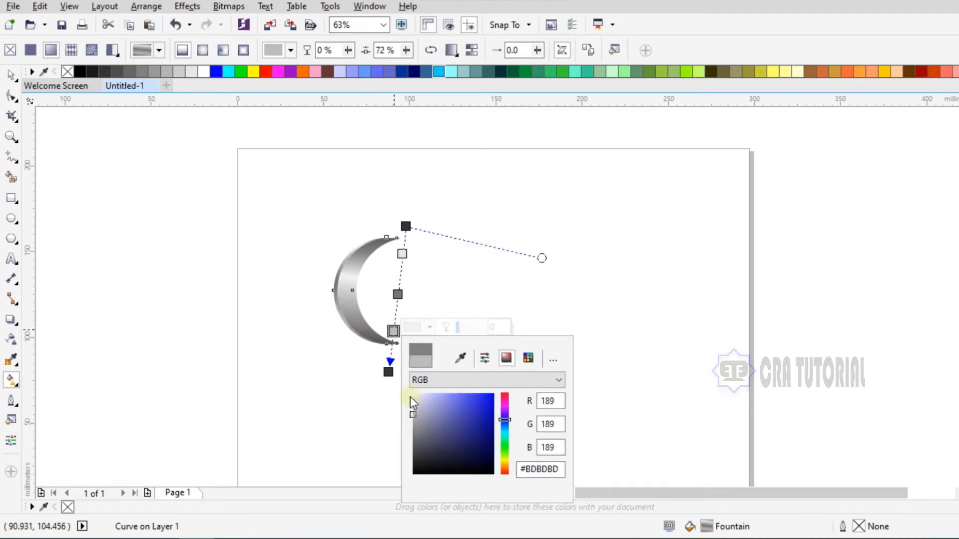
pyautogui.click(425, 281)
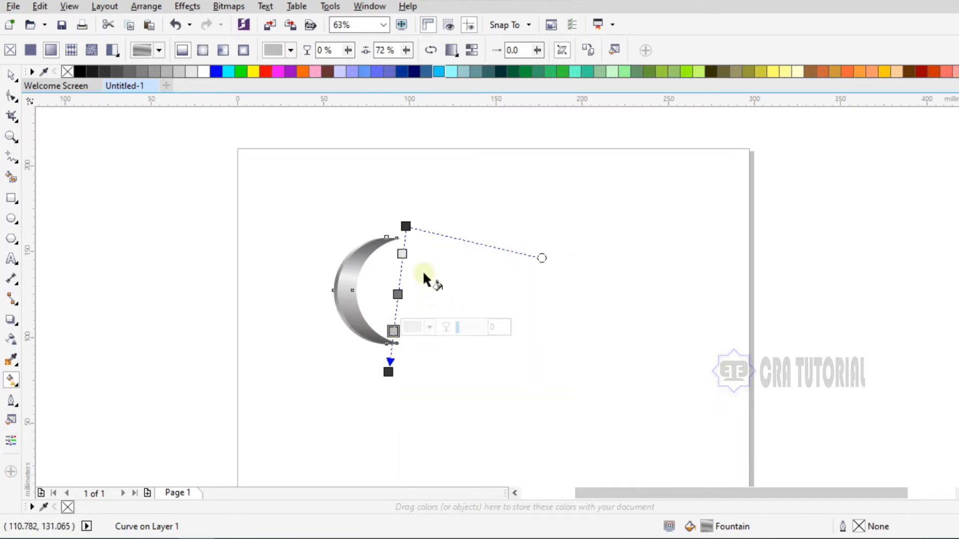
# Shift the front crescent slightly right to X 76.555 mm, exposing more of the rear crescent's edge.
pyautogui.click(12, 79)
pyautogui.moveTo(261, 188); pyautogui.dragTo(445, 385)
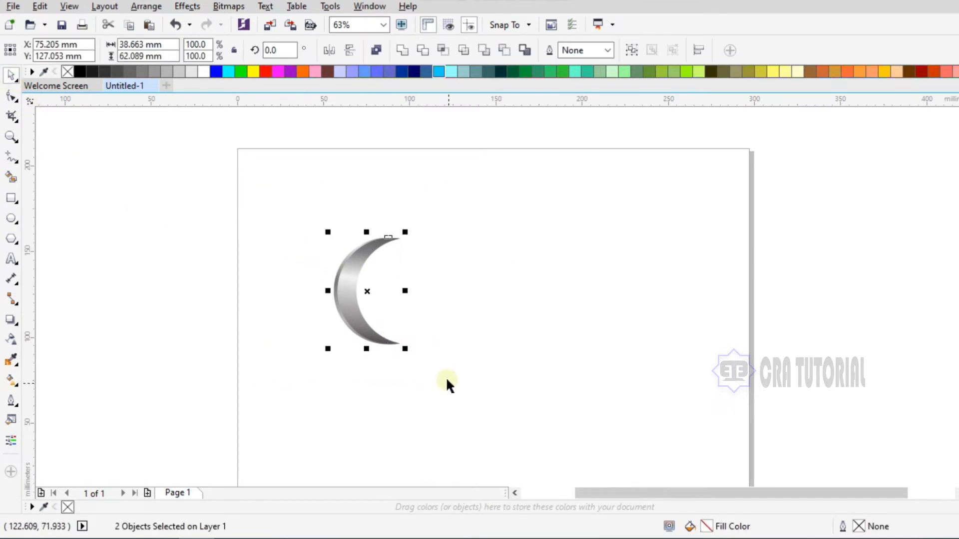
pyautogui.click(438, 298)
pyautogui.click(354, 275)
pyautogui.moveTo(353, 276); pyautogui.dragTo(354, 276)
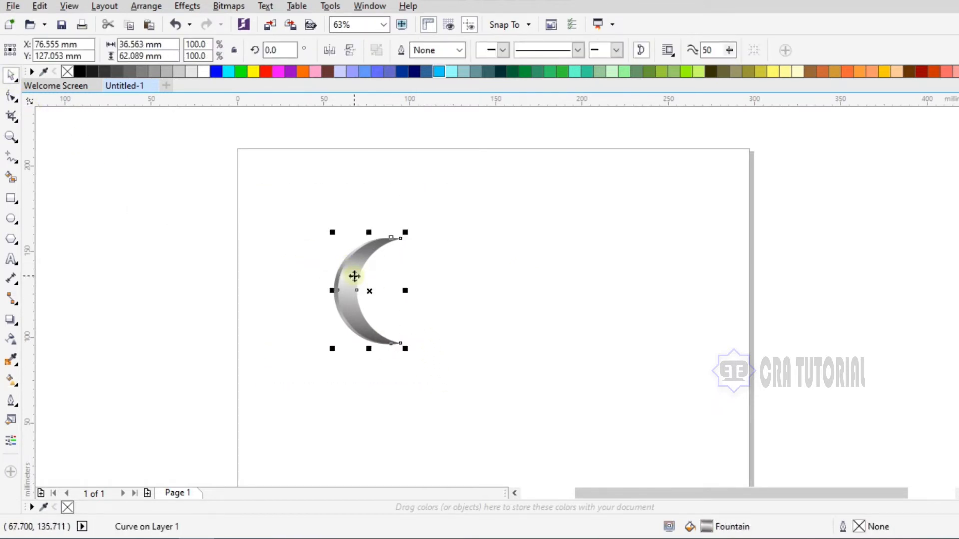
# Nudge the front crescent slightly left to X 76.355 mm over the rear crescent.
pyautogui.click(470, 294)
pyautogui.click(346, 286)
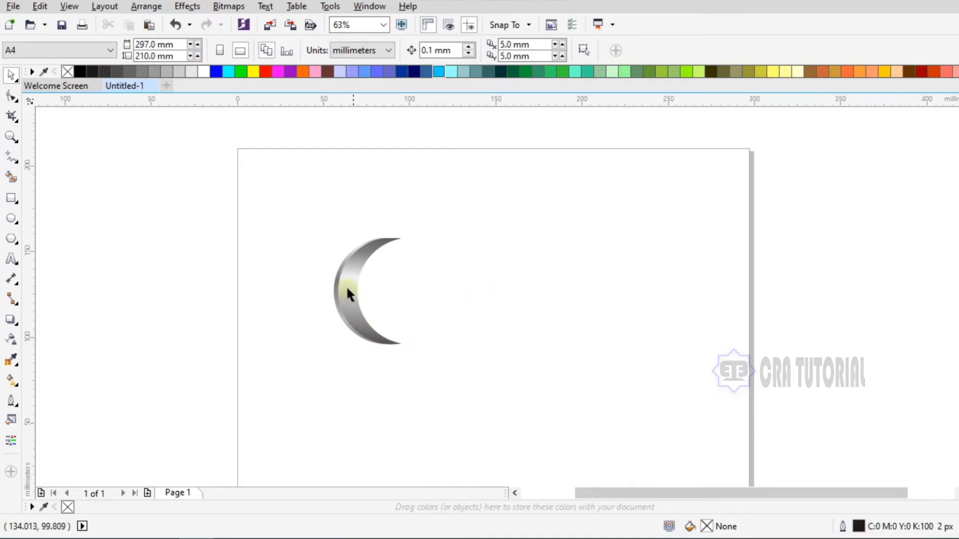
pyautogui.press('Left')
pyautogui.press('Left')
pyautogui.press('Left')
pyautogui.press('Left')
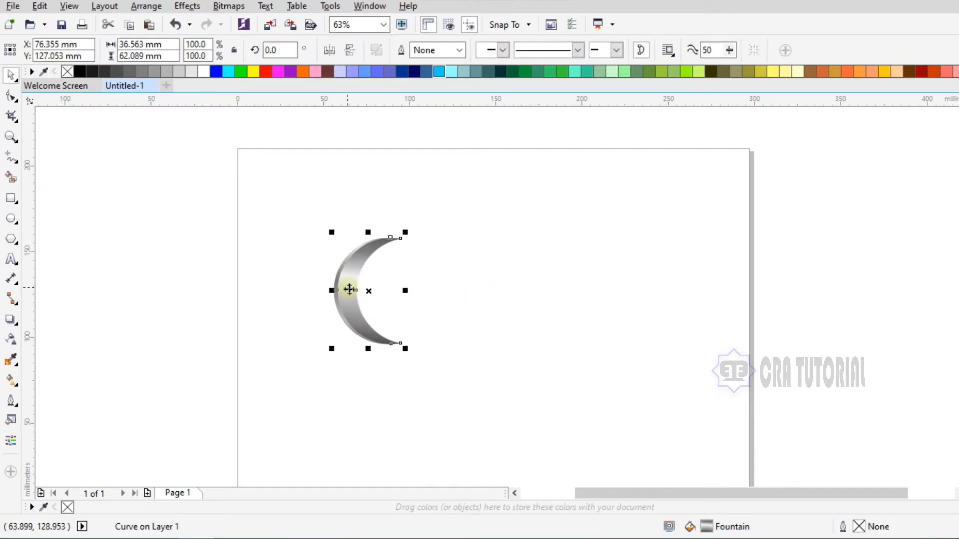
pyautogui.click(371, 300)
# Group the front and rear crescents and move the group to X 78.115 mm, Y 128.054 mm.
pyautogui.moveTo(300, 229); pyautogui.dragTo(468, 373)
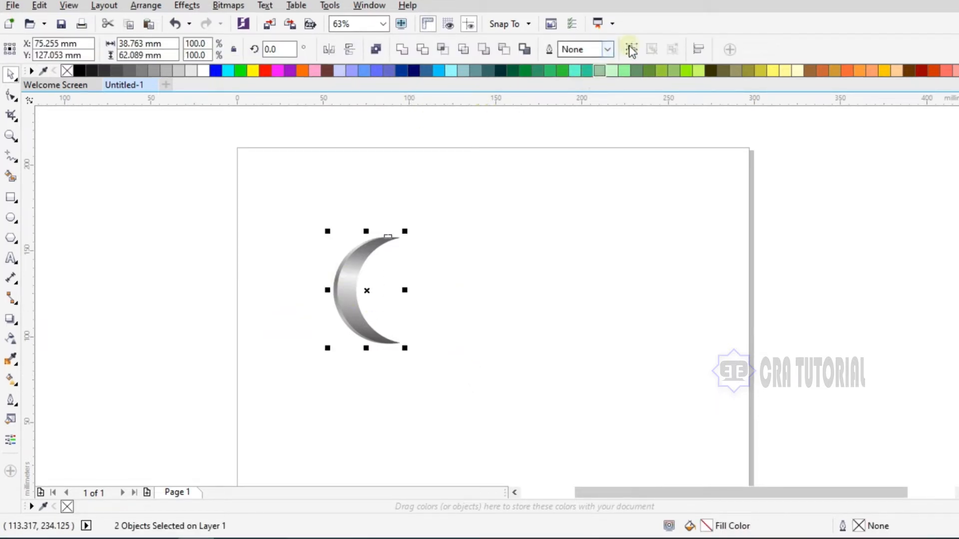
pyautogui.click(553, 217)
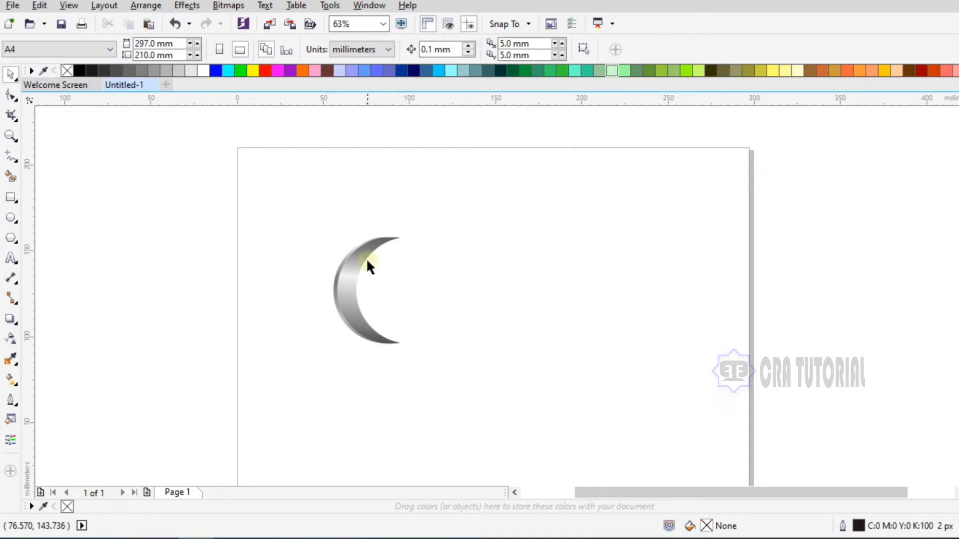
pyautogui.moveTo(364, 258)
pyautogui.mouseDown()
pyautogui.moveTo(385, 269)
pyautogui.moveTo(370, 255)
pyautogui.mouseUp()
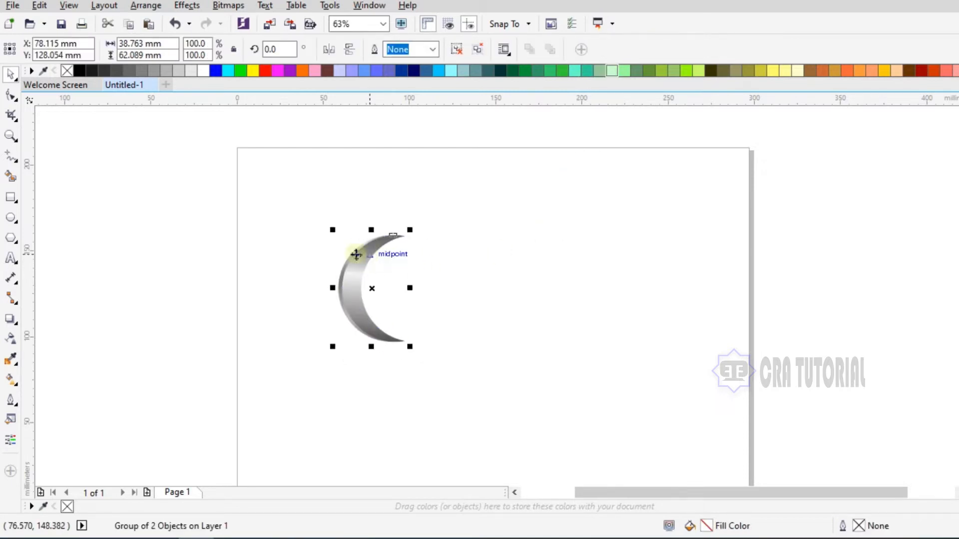
# Create one copy of the crescent group rotated by 72° with the Rotate transformation.
pyautogui.click(141, 6)
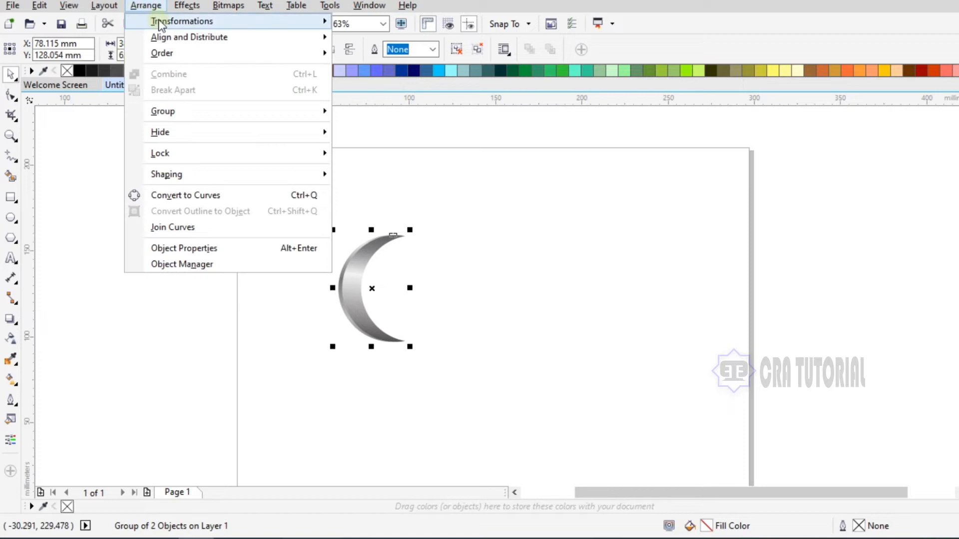
pyautogui.moveTo(160, 24)
pyautogui.click(382, 36)
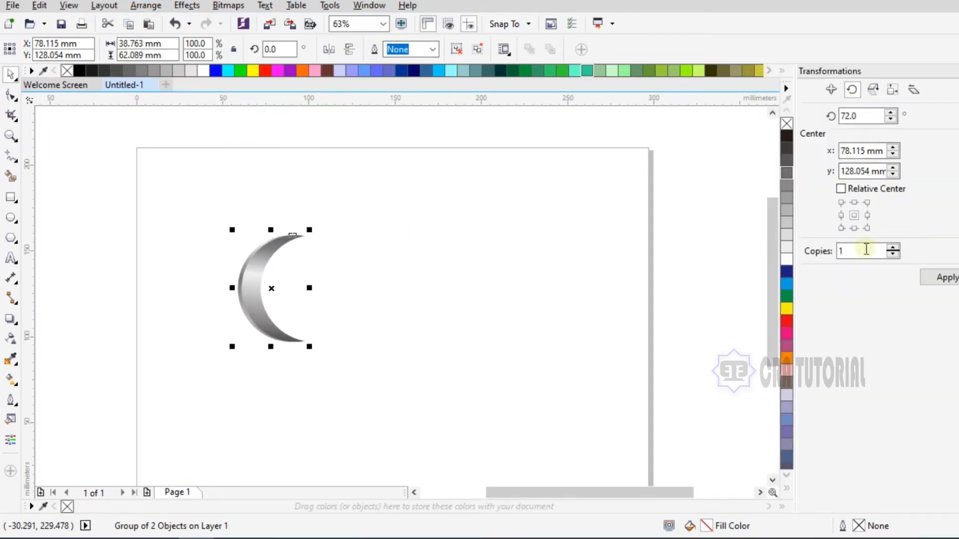
pyautogui.doubleClick(844, 116)
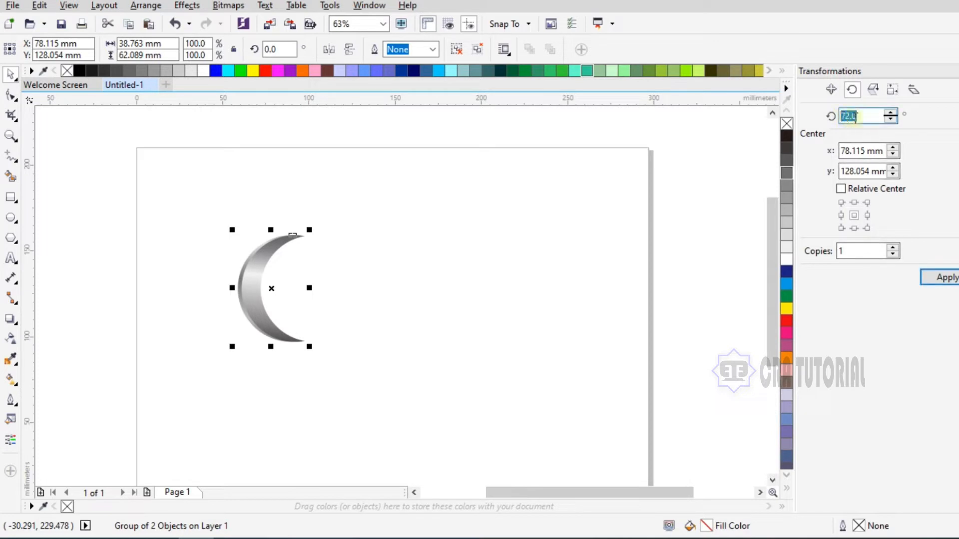
pyautogui.doubleClick(856, 251)
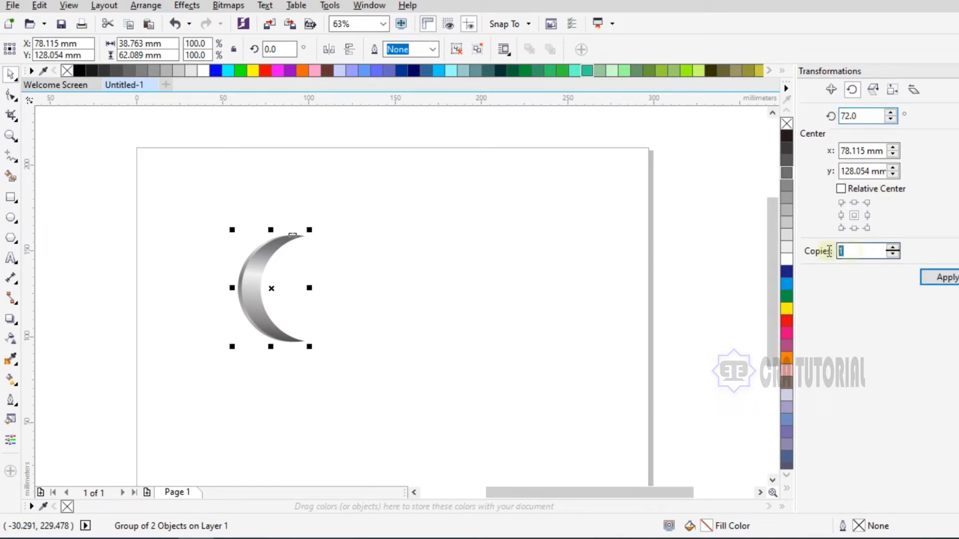
pyautogui.click(940, 280)
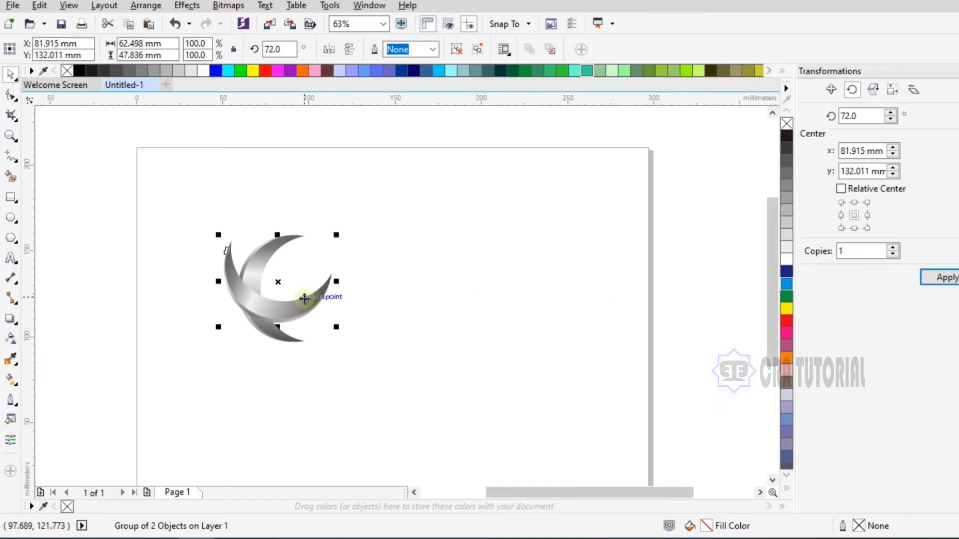
# Move the rotated copy inside the first crescent's curve, to X 105.594 mm, Y 121.264 mm.
pyautogui.moveTo(276, 281); pyautogui.dragTo(317, 304)
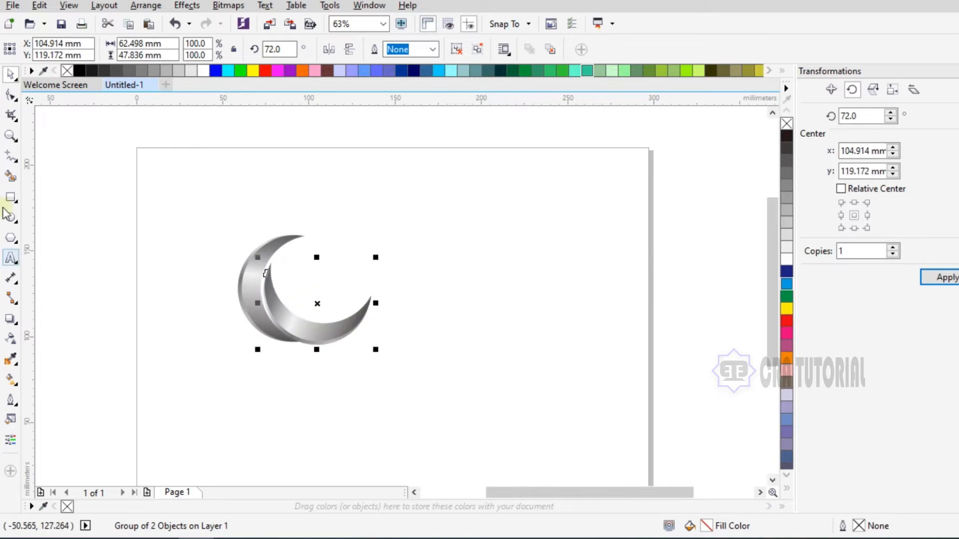
pyautogui.click(10, 135)
pyautogui.click(280, 289)
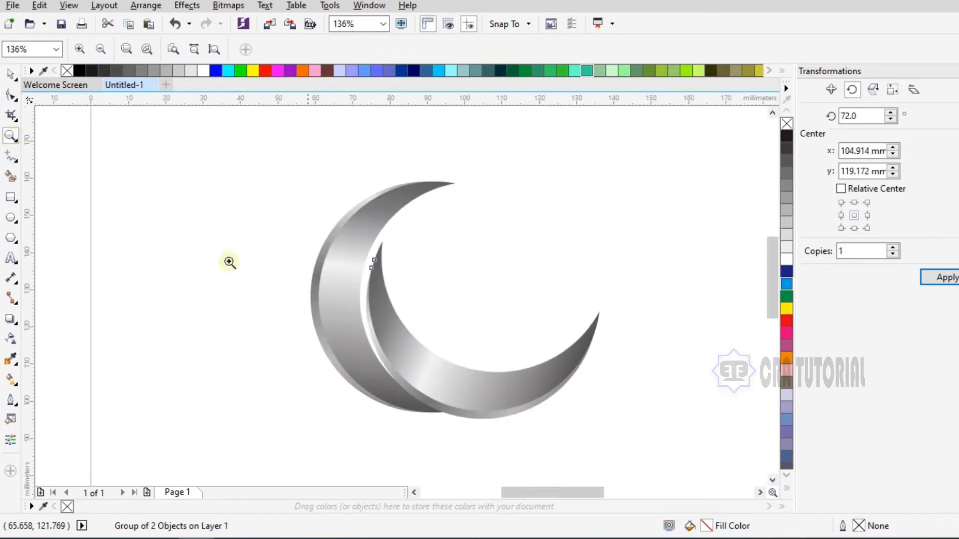
pyautogui.click(11, 74)
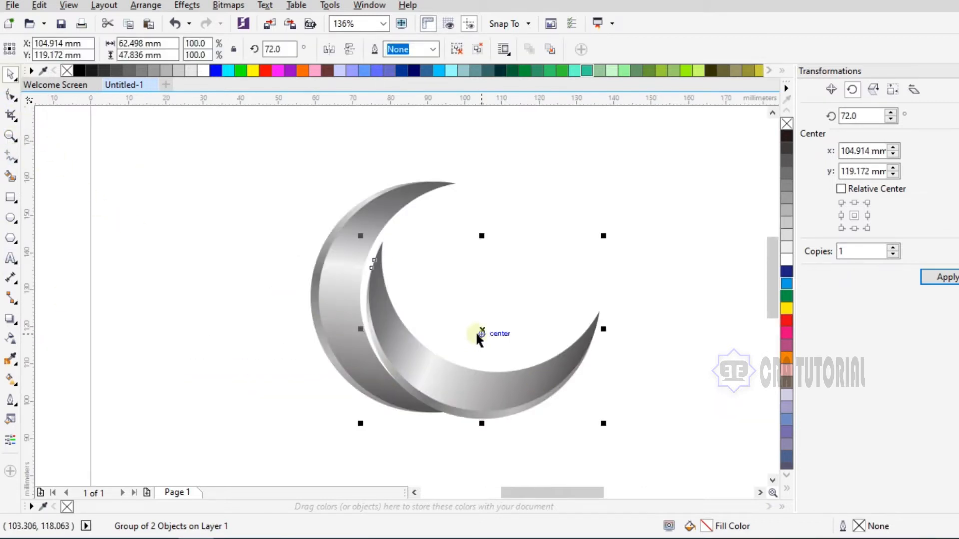
pyautogui.moveTo(482, 329); pyautogui.dragTo(480, 327)
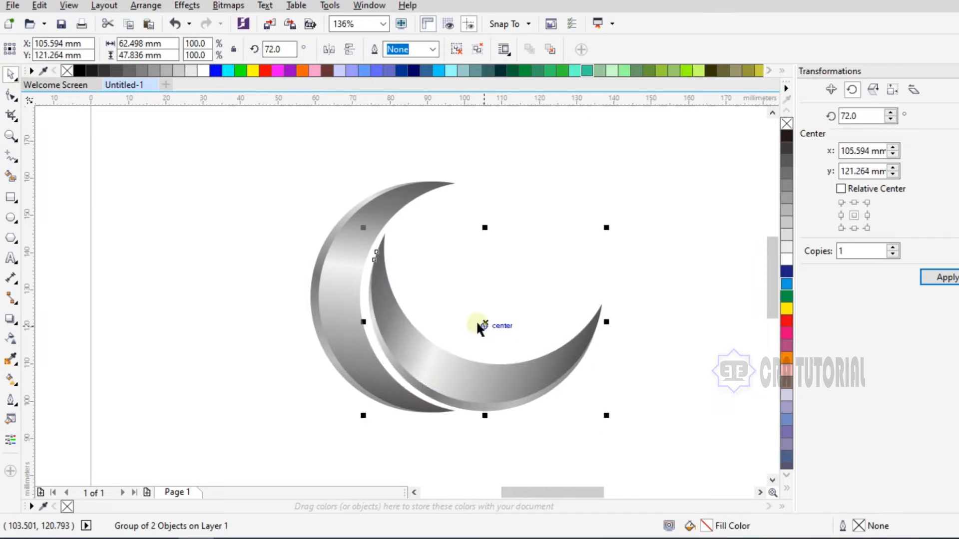
# Nudge the second crescent against the first one's inner edge, to X 103.194 mm, Y 120.764 mm.
pyautogui.press('Left')
pyautogui.press('Left')
pyautogui.press('Left')
pyautogui.press('Left')
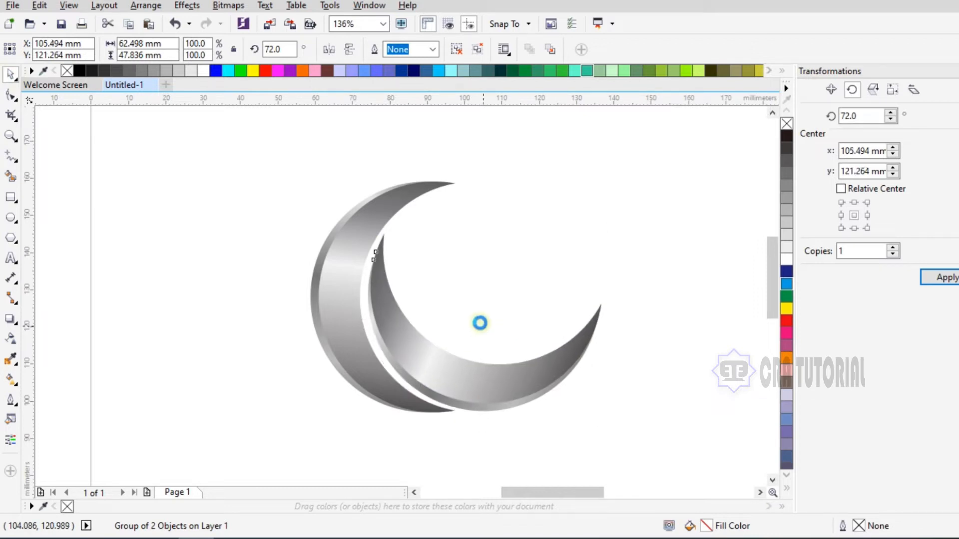
pyautogui.press('Left')
pyautogui.press('Left')
pyautogui.press('Left')
pyautogui.press('Down')
pyautogui.press('Down')
pyautogui.press('Down')
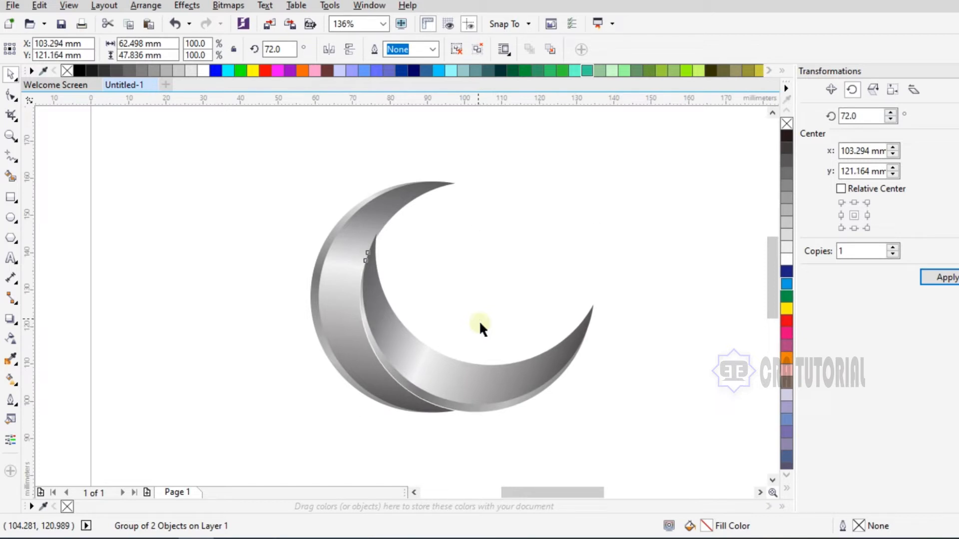
pyautogui.press('Left')
pyautogui.press('Down')
pyautogui.press('Down')
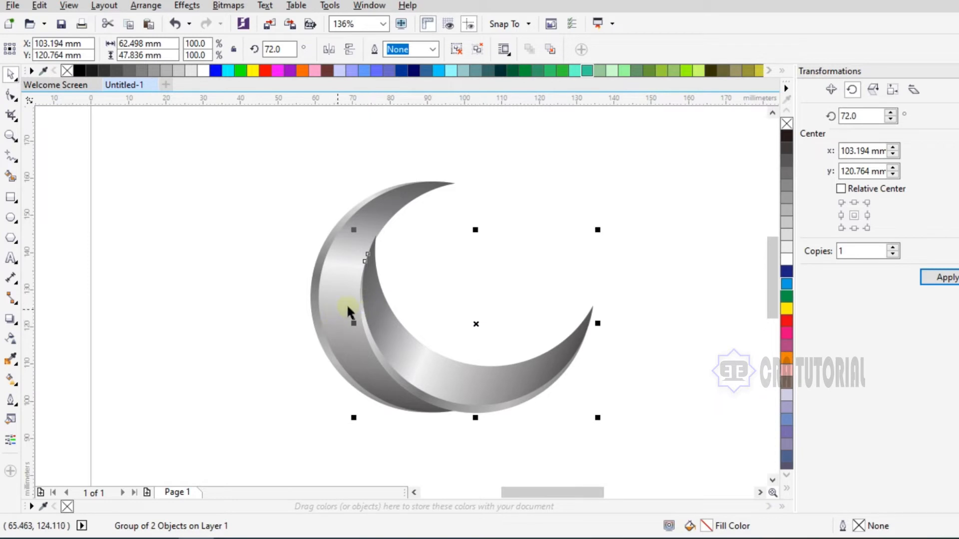
# Make a third crescent rotated another 72° and fit it against the second one at X 110.619 mm, Y 139.566 mm.
pyautogui.click(947, 278)
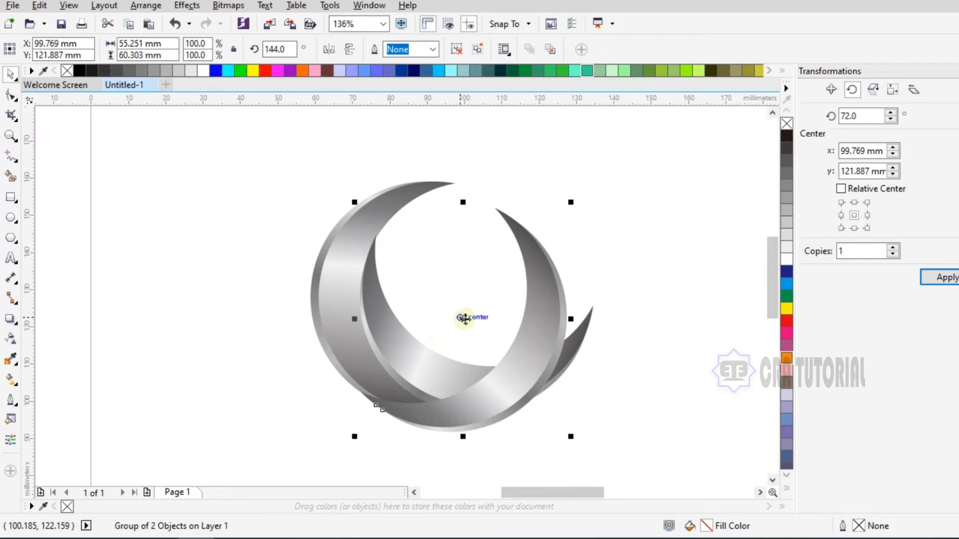
pyautogui.moveTo(464, 317); pyautogui.dragTo(506, 256)
pyautogui.press('Right')
pyautogui.press('Up')
pyautogui.press('Down')
pyautogui.press('Down')
pyautogui.press('Down')
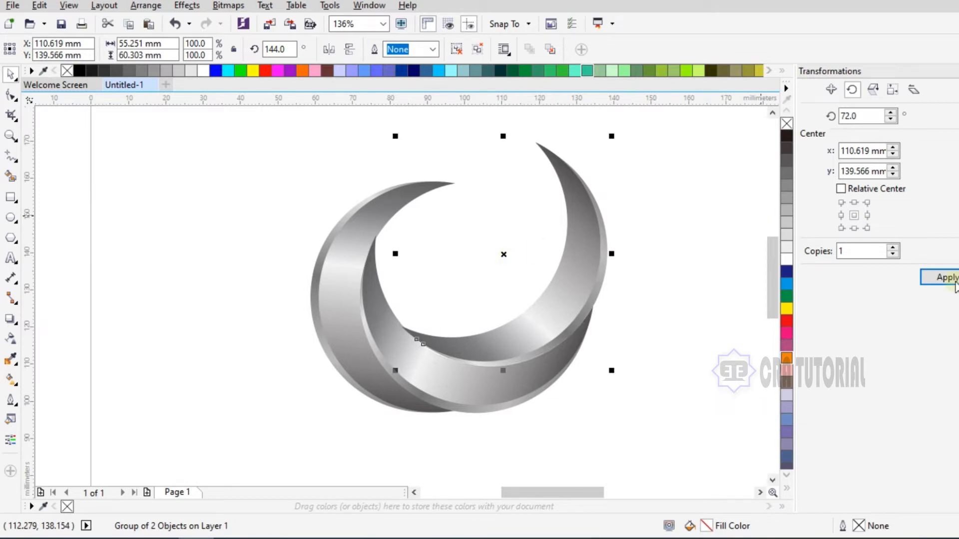
# Make a fourth crescent rotated another 72° and fit it against the third one at X 100.054 mm, Y 149.149 mm.
pyautogui.click(938, 278)
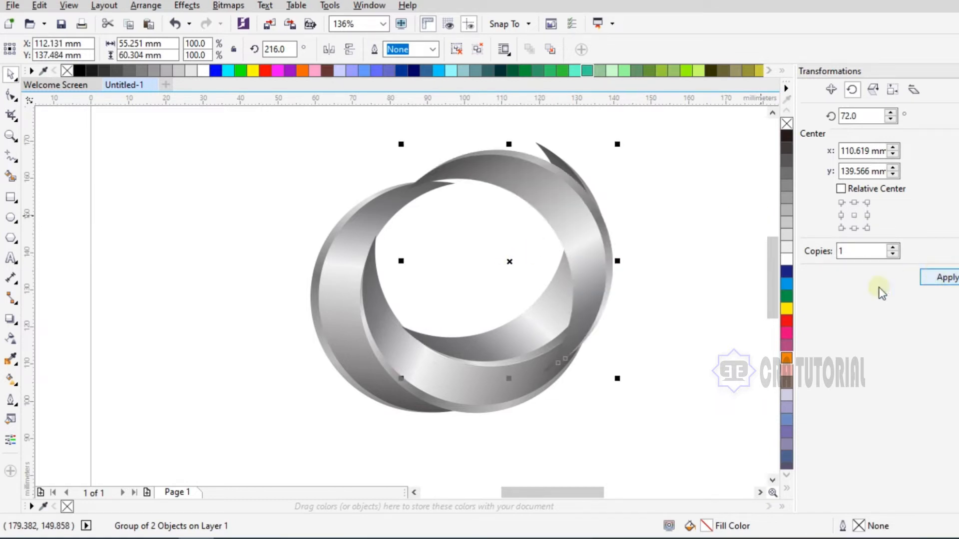
pyautogui.moveTo(509, 262); pyautogui.dragTo(454, 223)
pyautogui.press('Right')
pyautogui.press('Right')
pyautogui.press('Right')
pyautogui.press('Right')
pyautogui.press('Right')
pyautogui.press('Right')
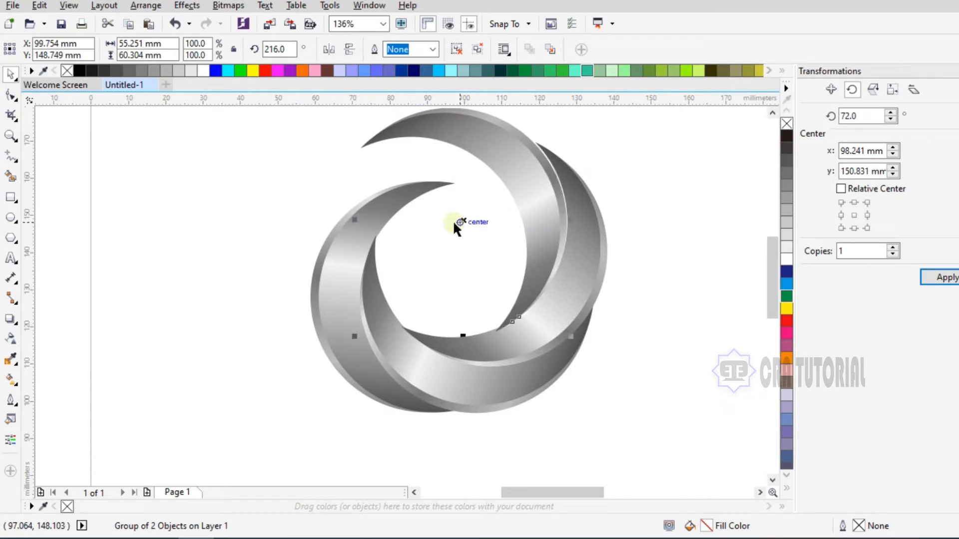
pyautogui.press('Up')
pyautogui.press('Up')
pyautogui.moveTo(454, 224); pyautogui.dragTo(455, 225)
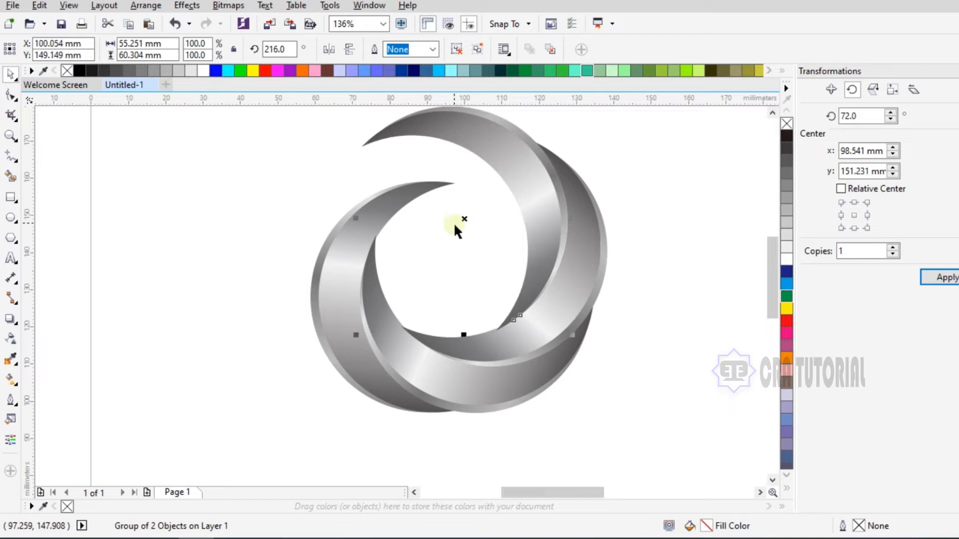
# Make a fifth crescent rotated another 72° and move it to X 85.895 mm, Y 147.252 mm to close the ring.
pyautogui.click(927, 280)
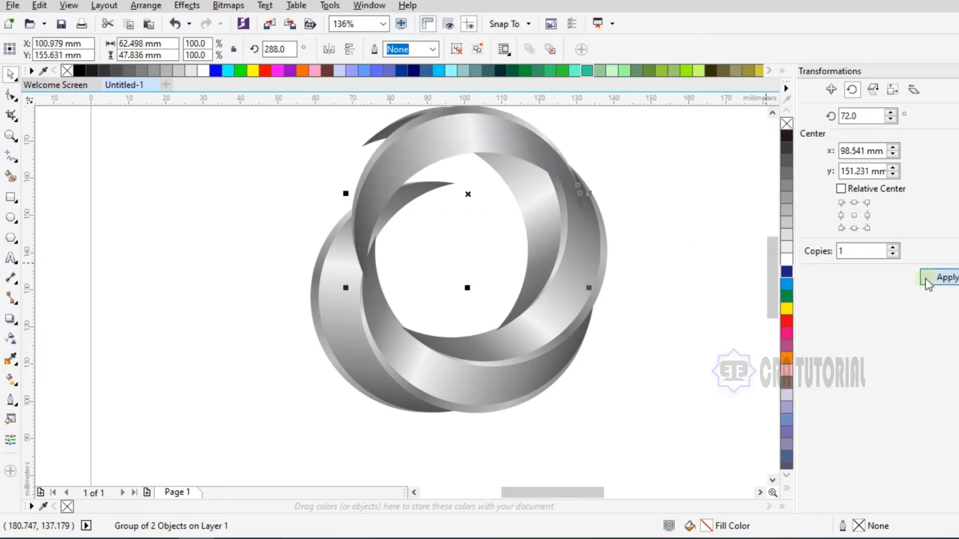
pyautogui.moveTo(466, 198); pyautogui.dragTo(377, 216)
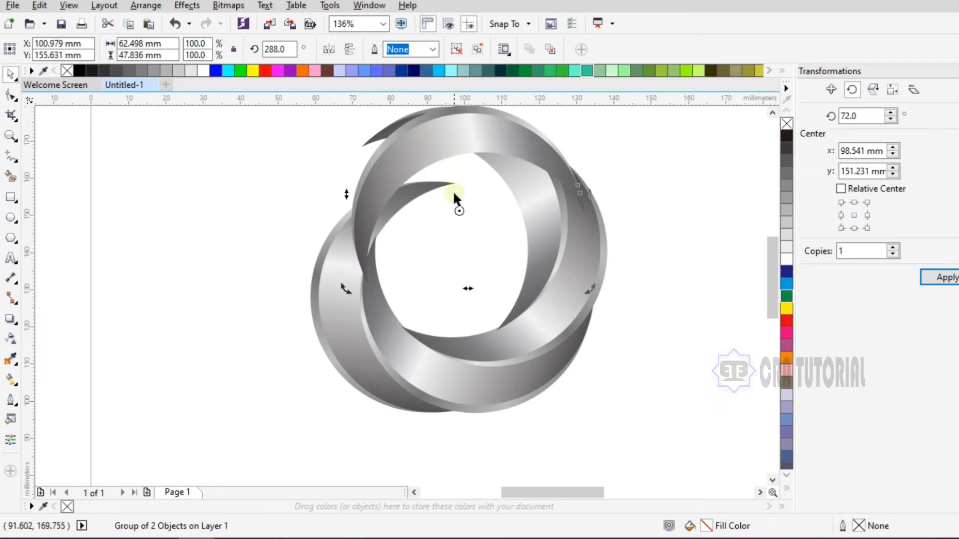
pyautogui.moveTo(466, 195)
pyautogui.mouseDown()
pyautogui.moveTo(398, 216)
pyautogui.moveTo(402, 228)
pyautogui.moveTo(410, 222)
pyautogui.mouseUp()
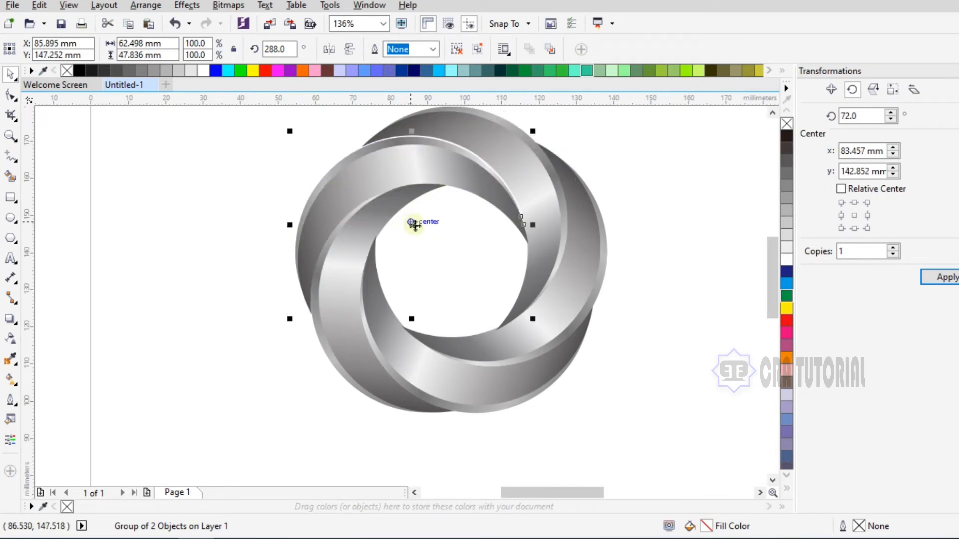
# Nudge the fifth crescent tight against its neighbours, to X 85.995 mm, Y 147.852 mm.
pyautogui.press('Up')
pyautogui.press('Up')
pyautogui.press('Up')
pyautogui.press('Up')
pyautogui.press('Up')
pyautogui.press('Up')
pyautogui.press('Up')
pyautogui.press('Up')
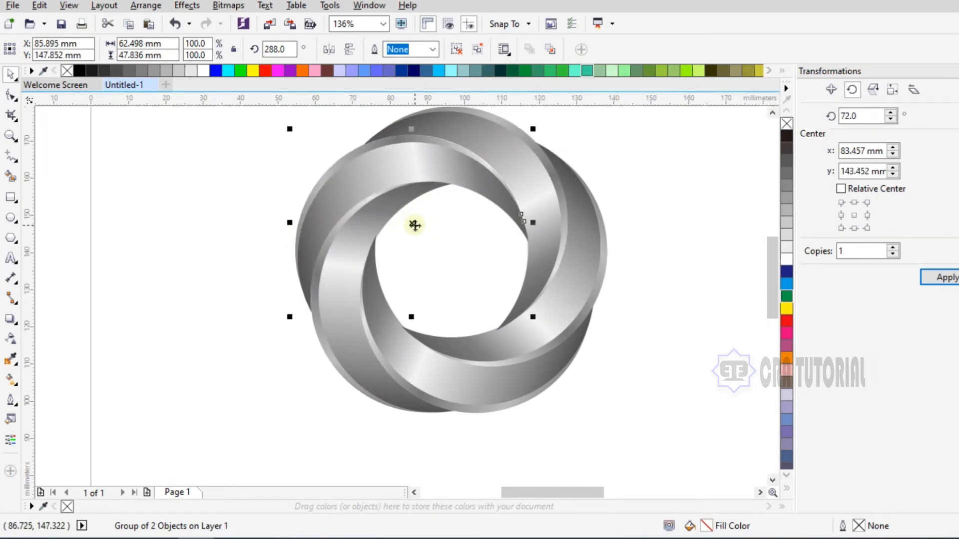
pyautogui.press('Up')
pyautogui.press('Right')
pyautogui.press('Down')
pyautogui.press('Down')
pyautogui.press('Down')
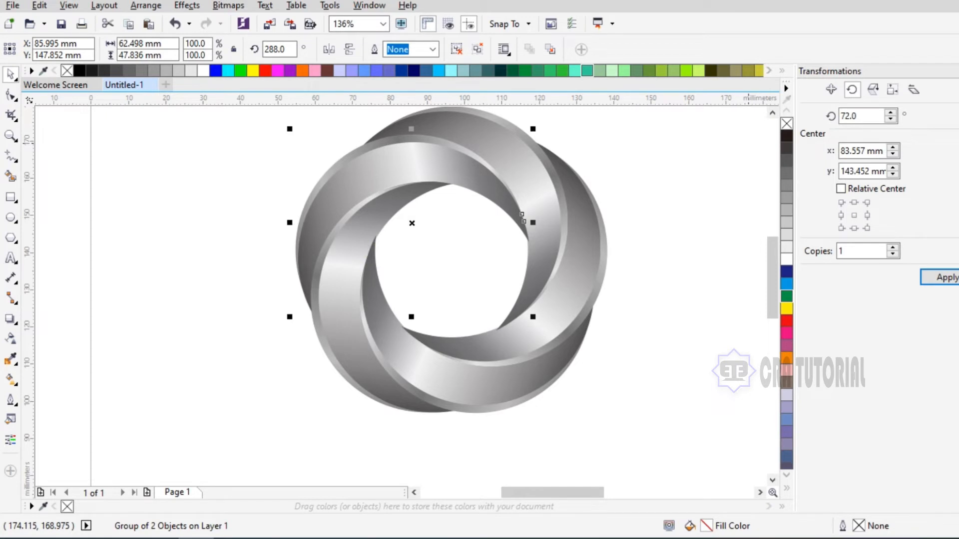
# Close the Transformations docker and group all five crescents of the ring into one object.
pyautogui.click(954, 71)
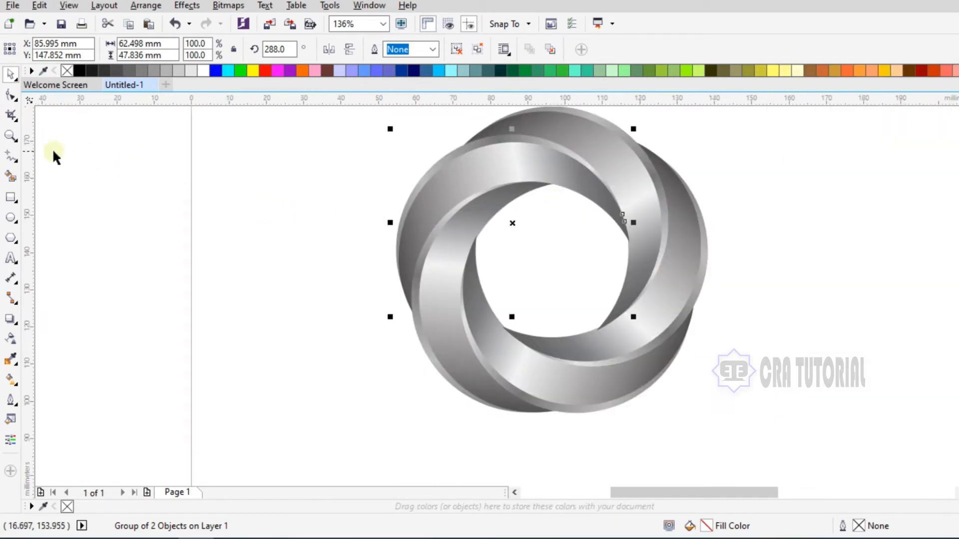
pyautogui.click(10, 136)
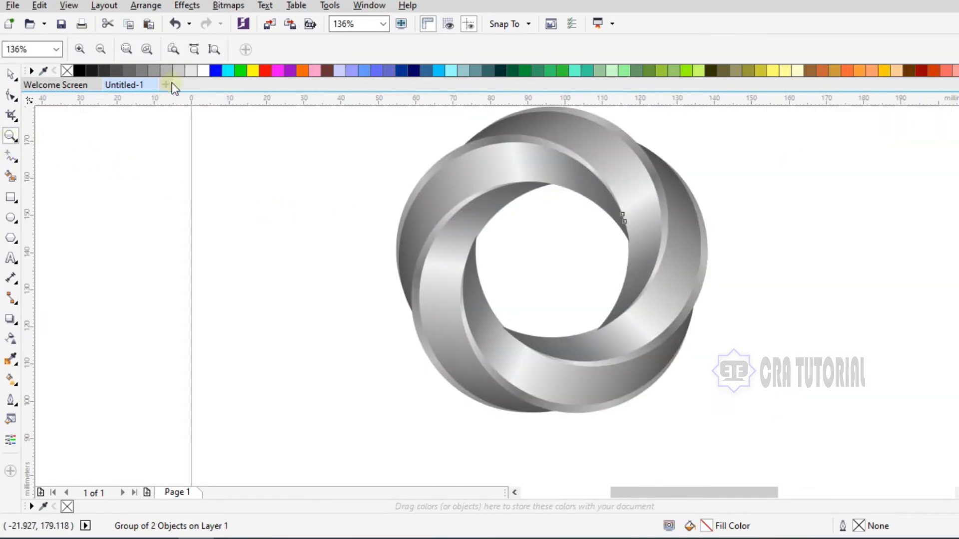
pyautogui.click(103, 48)
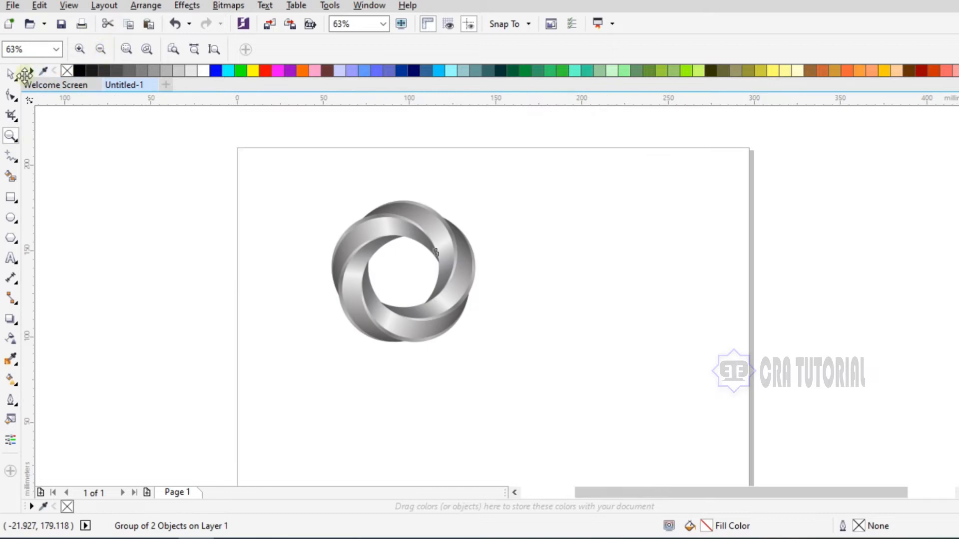
pyautogui.moveTo(255, 167); pyautogui.dragTo(560, 418)
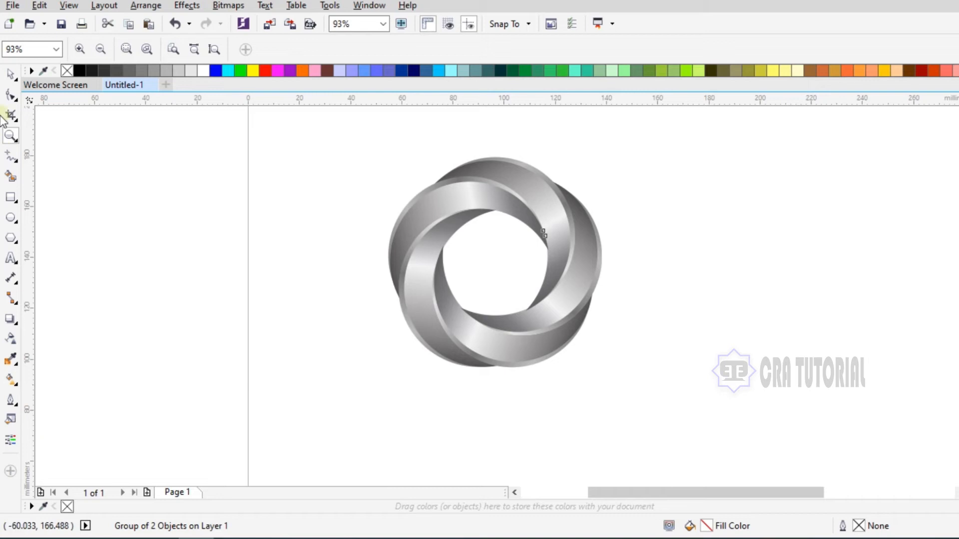
pyautogui.click(9, 74)
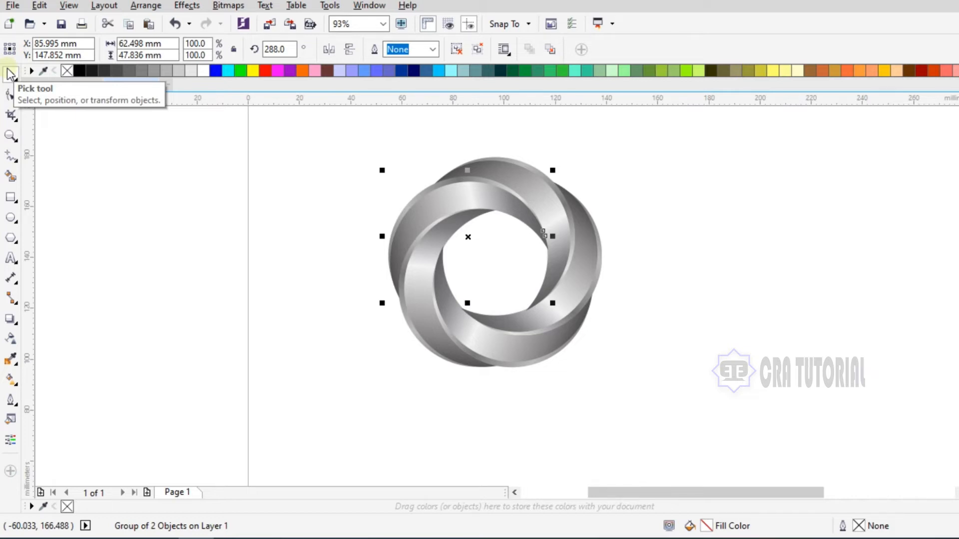
pyautogui.moveTo(336, 127); pyautogui.dragTo(676, 428)
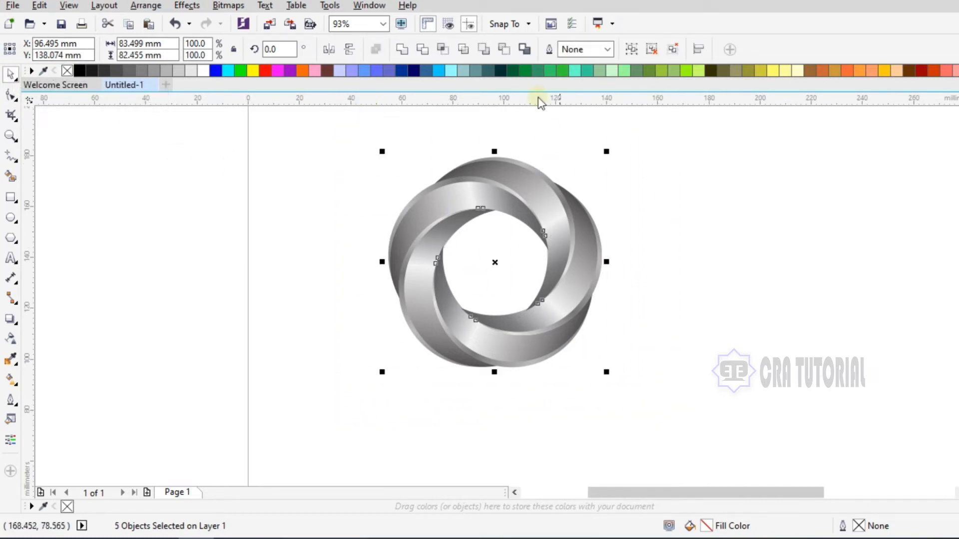
pyautogui.click(632, 49)
# Move the grouped ring toward the middle of the page, to X 157.143 mm, Y 115.201 mm, and deselect it.
pyautogui.click(628, 214)
pyautogui.moveTo(587, 229); pyautogui.dragTo(681, 269)
pyautogui.moveTo(612, 244); pyautogui.dragTo(671, 262)
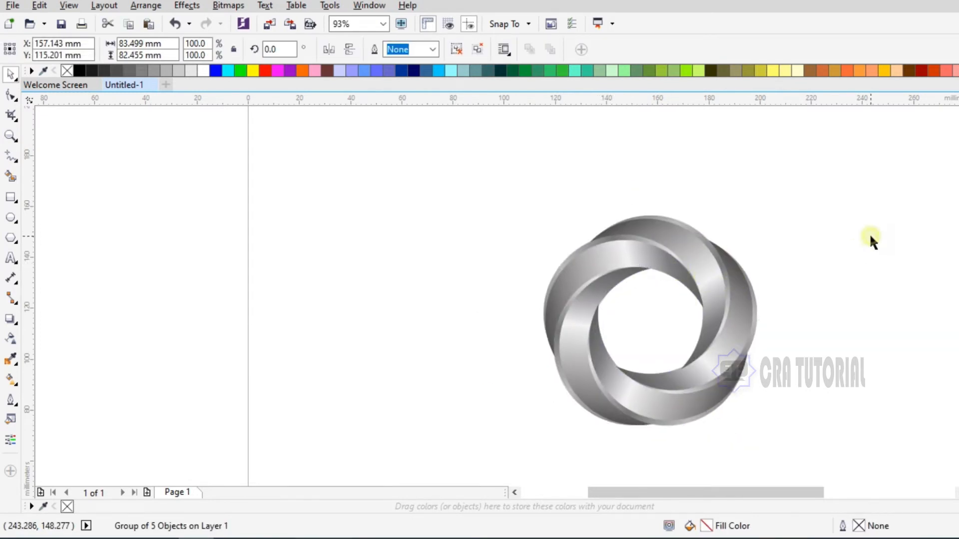
pyautogui.click(867, 246)
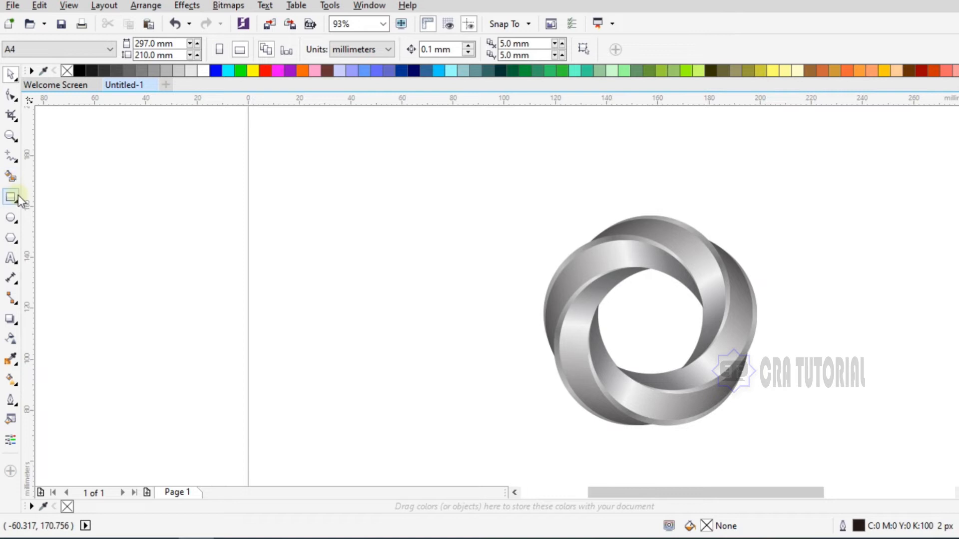
# Enlarge the grouped ring to about 130.6 × 128.9 mm and move it to X 144.66 mm, Y 108.194 mm.
pyautogui.click(10, 136)
pyautogui.click(100, 49)
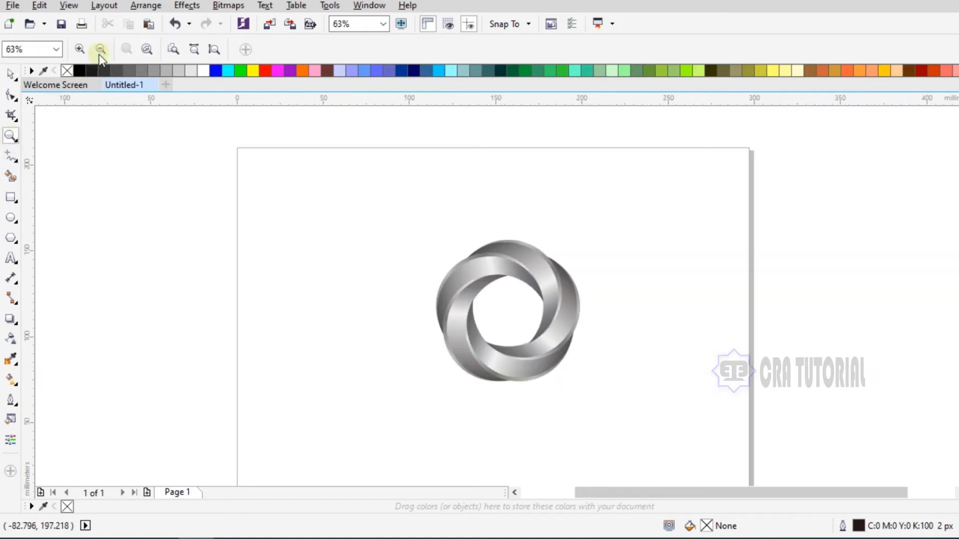
pyautogui.click(101, 49)
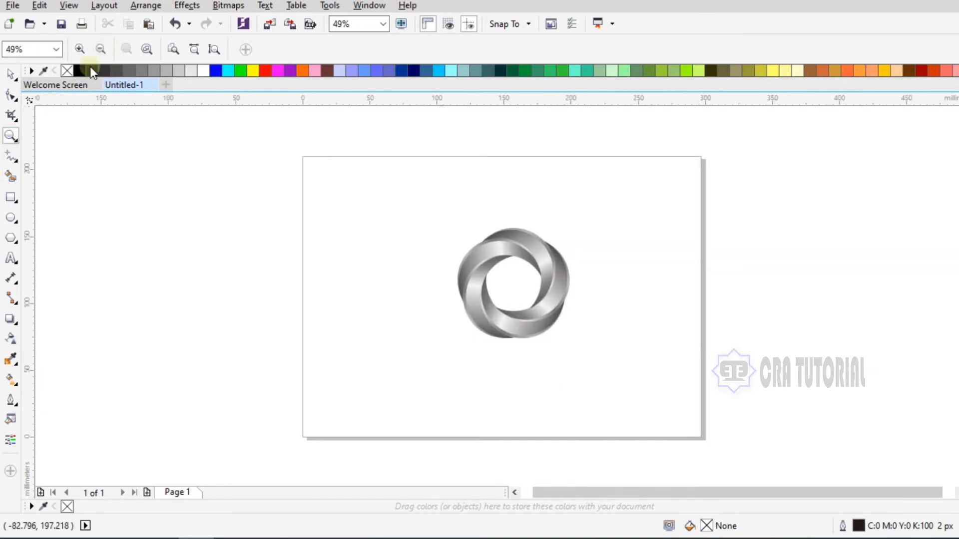
pyautogui.click(9, 74)
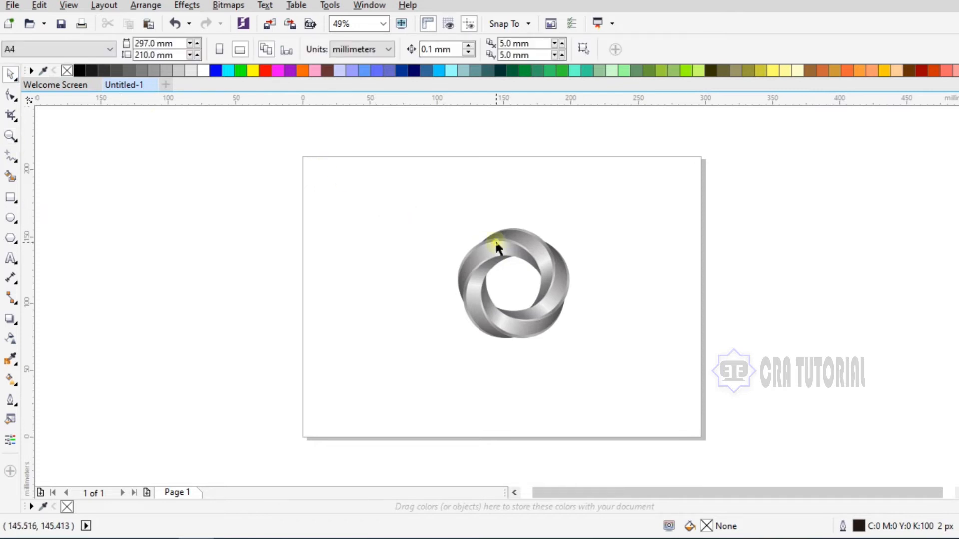
pyautogui.click(508, 264)
pyautogui.moveTo(451, 223); pyautogui.dragTo(388, 160)
pyautogui.moveTo(483, 251); pyautogui.dragTo(499, 293)
# Add a page-sized 297 × 210 mm rectangle behind the ring and centre the ring on it horizontally and vertically.
pyautogui.doubleClick(10, 197)
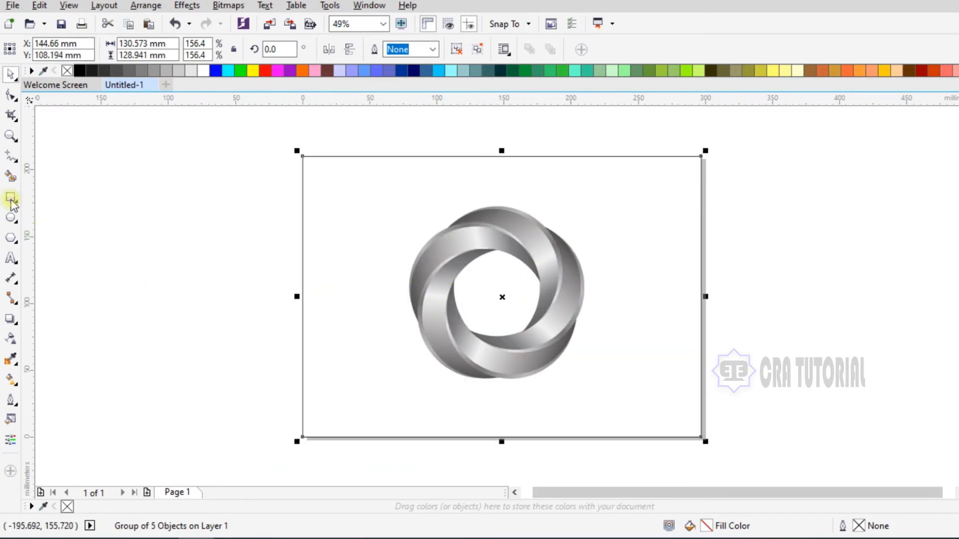
pyautogui.click(10, 75)
pyautogui.click(447, 252)
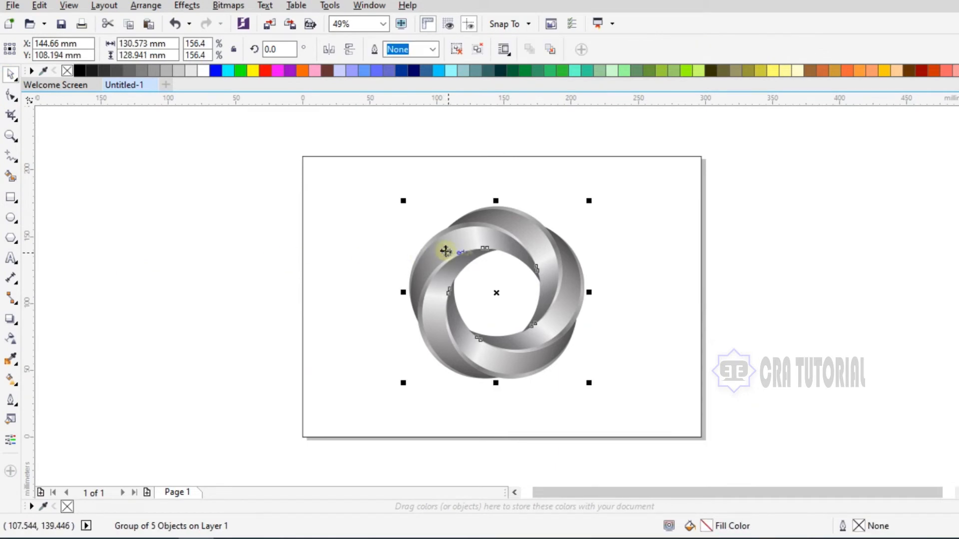
pyautogui.keyDown('shift'); pyautogui.click(367, 156); pyautogui.keyUp('shift')
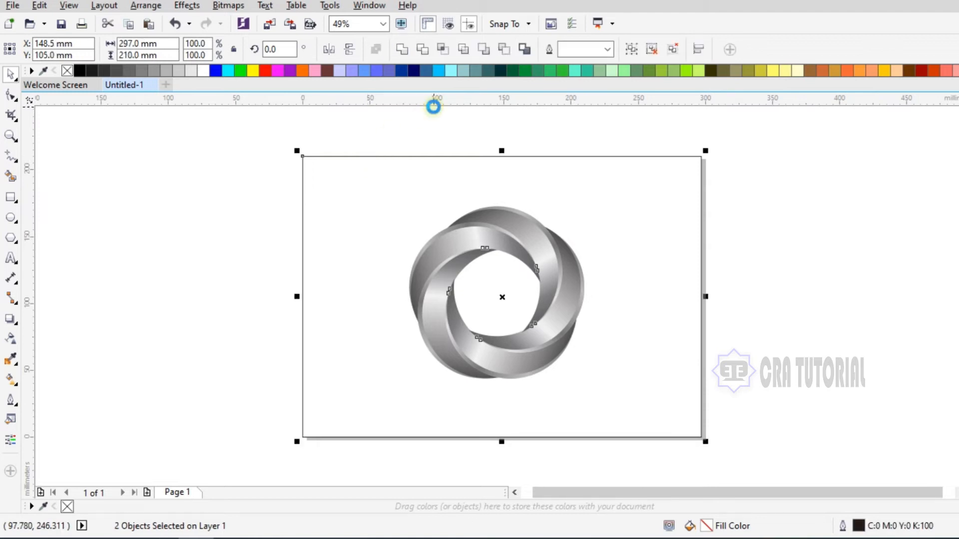
pyautogui.press('c')
pyautogui.press('e')
pyautogui.click(449, 115)
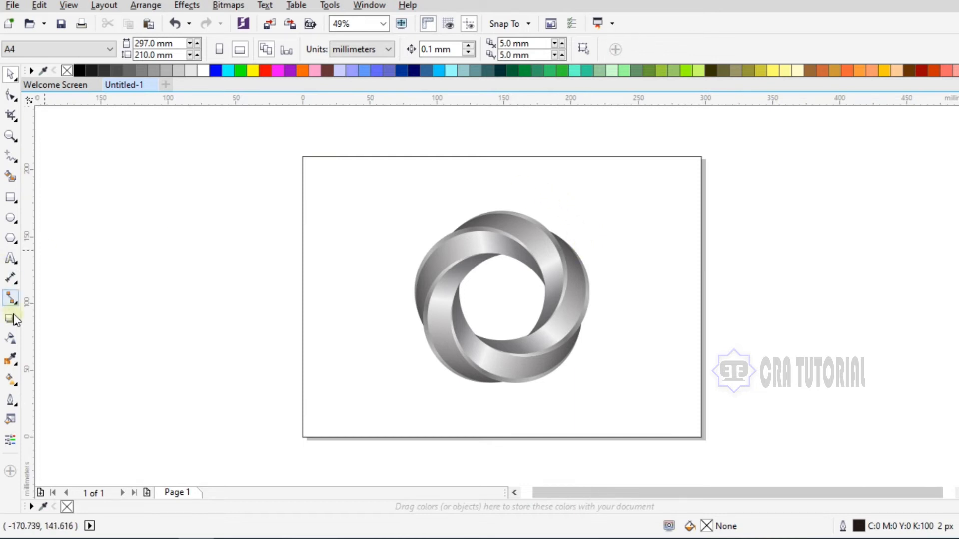
pyautogui.click(11, 400)
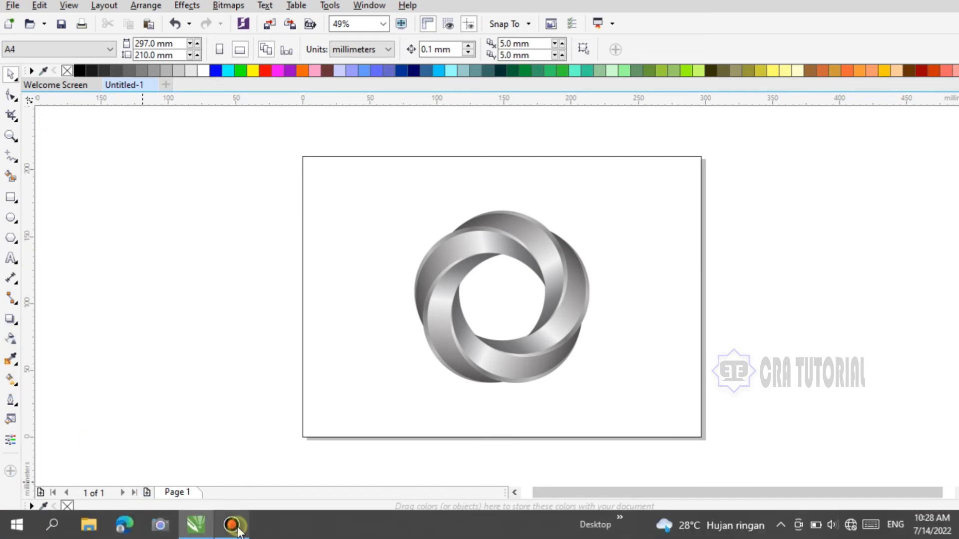
pyautogui.click(231, 524)
pyautogui.click(235, 527)
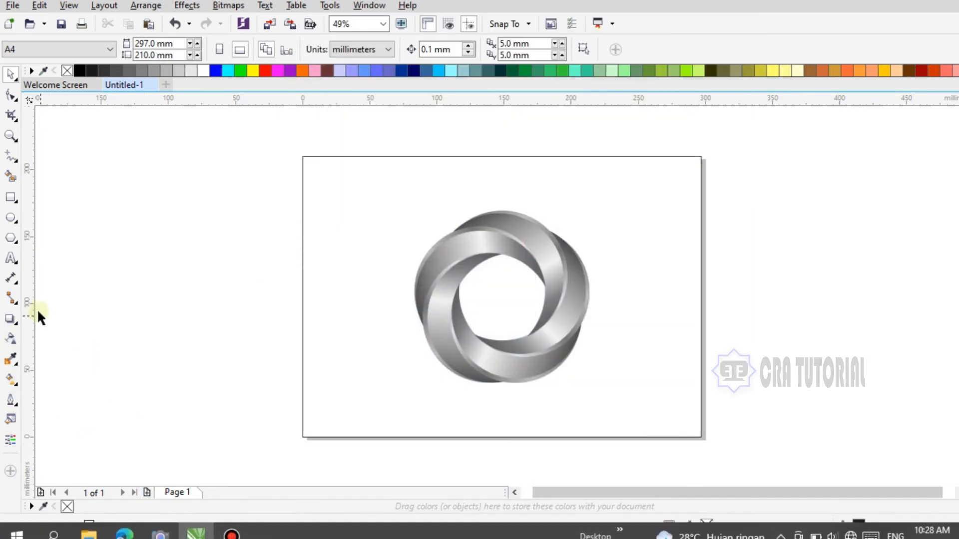
# Fill the background rectangle with a black-to-white fountain fill and change it to an elliptical gradient with a white centre.
pyautogui.click(17, 376)
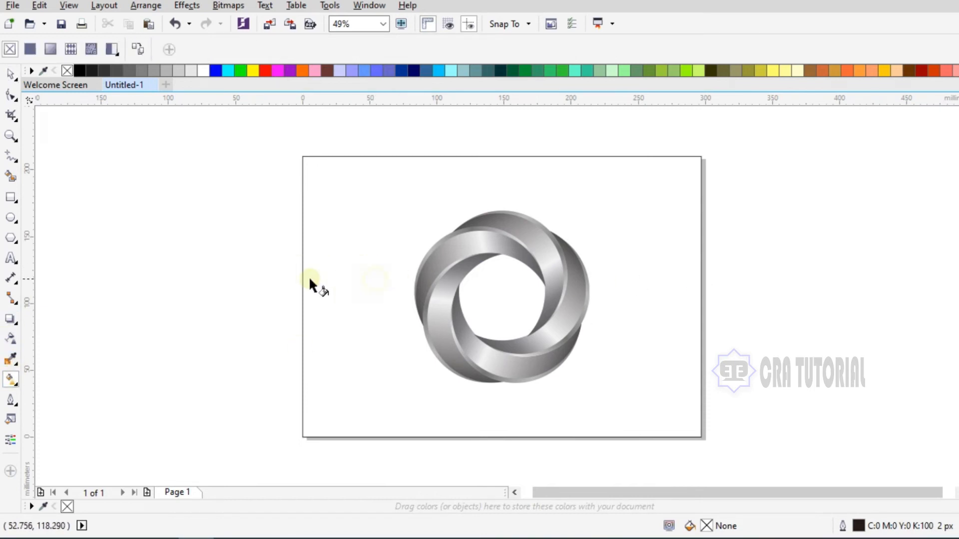
pyautogui.moveTo(302, 277); pyautogui.dragTo(700, 281)
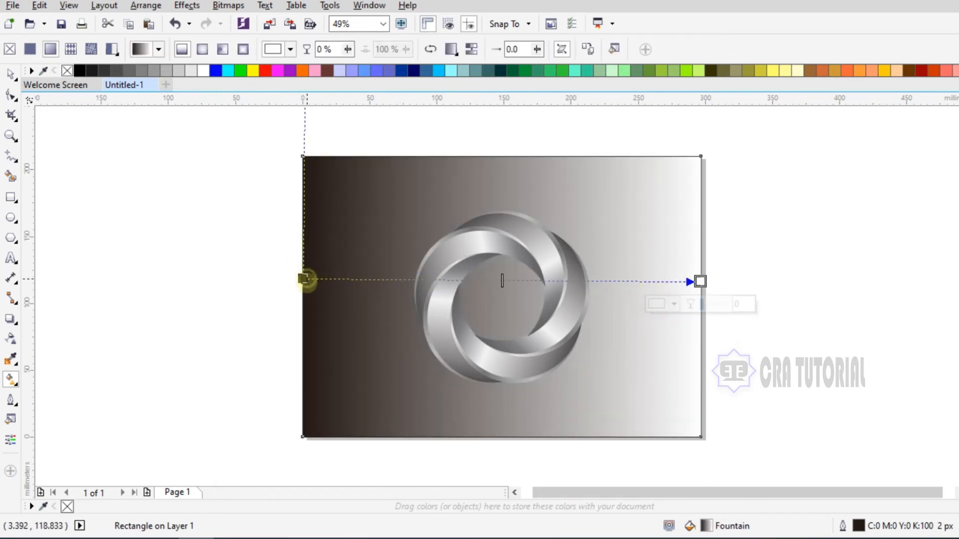
pyautogui.moveTo(302, 278); pyautogui.dragTo(302, 296)
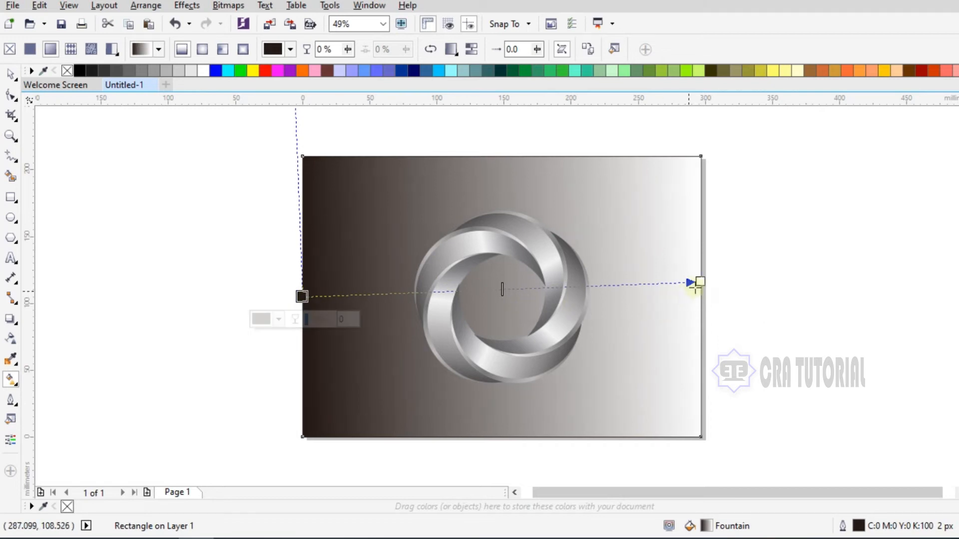
pyautogui.moveTo(700, 282); pyautogui.dragTo(700, 297)
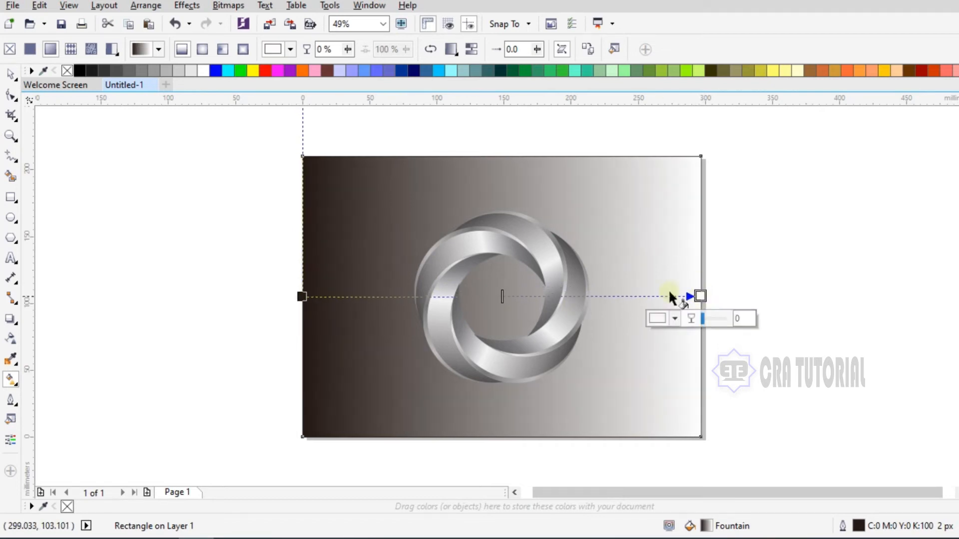
pyautogui.click(204, 50)
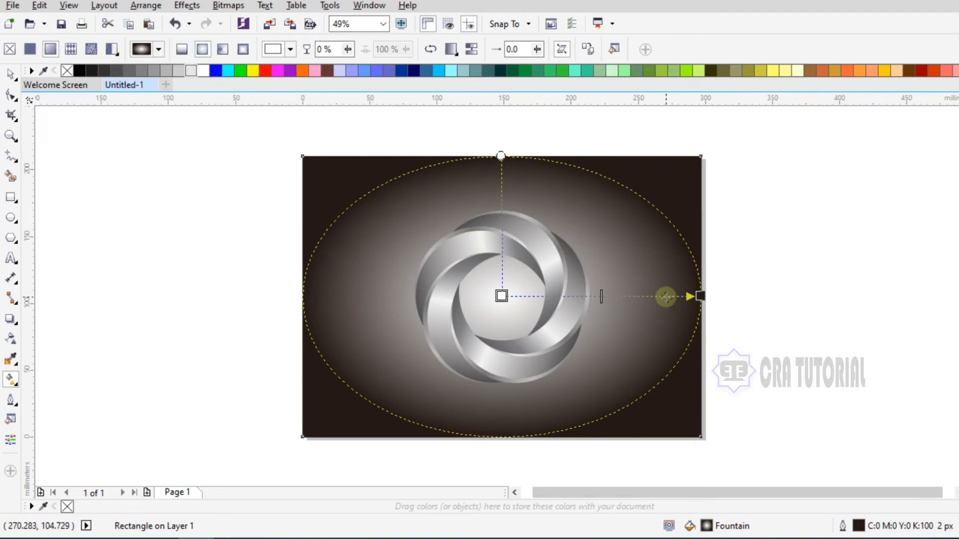
# Set the outer colour of the background gradient to light grey C33 M26 Y25 K0.
pyautogui.click(700, 296)
pyautogui.click(704, 322)
pyautogui.click(675, 318)
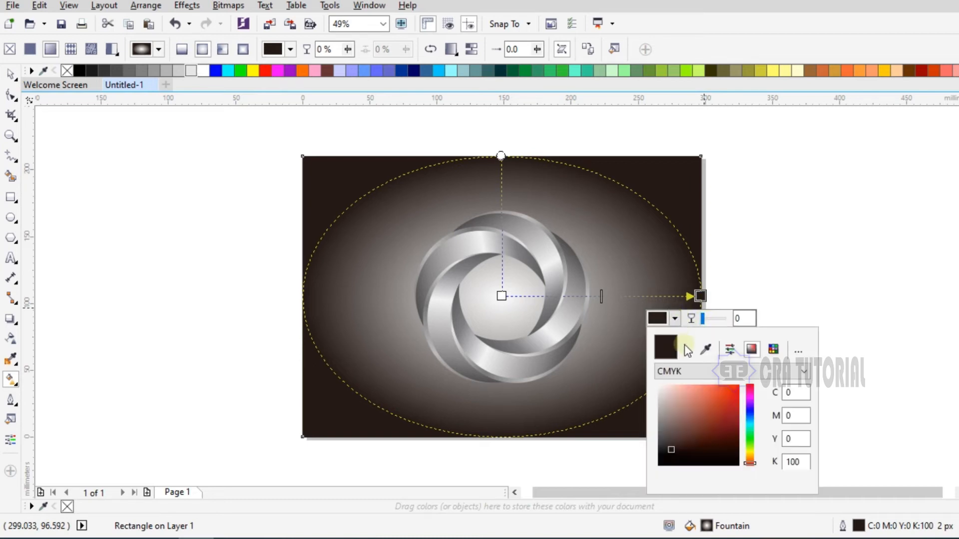
pyautogui.click(663, 425)
pyautogui.click(663, 424)
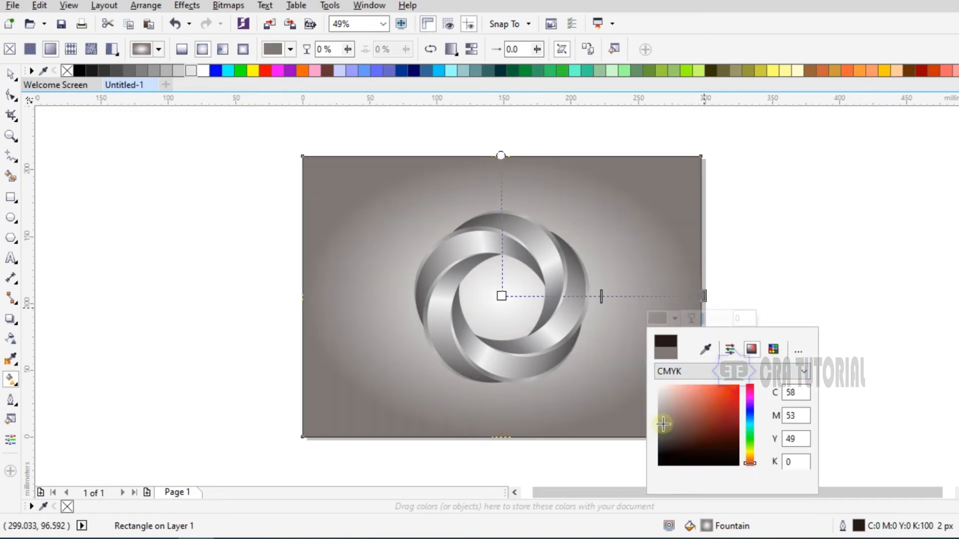
pyautogui.moveTo(663, 421)
pyautogui.mouseDown()
pyautogui.moveTo(670, 436)
pyautogui.moveTo(656, 431)
pyautogui.mouseUp()
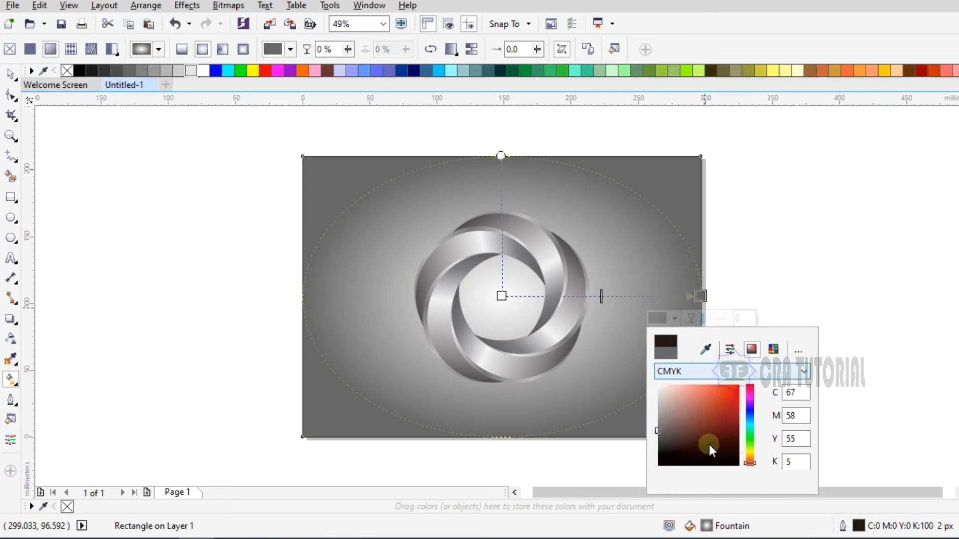
pyautogui.moveTo(690, 440); pyautogui.dragTo(658, 406)
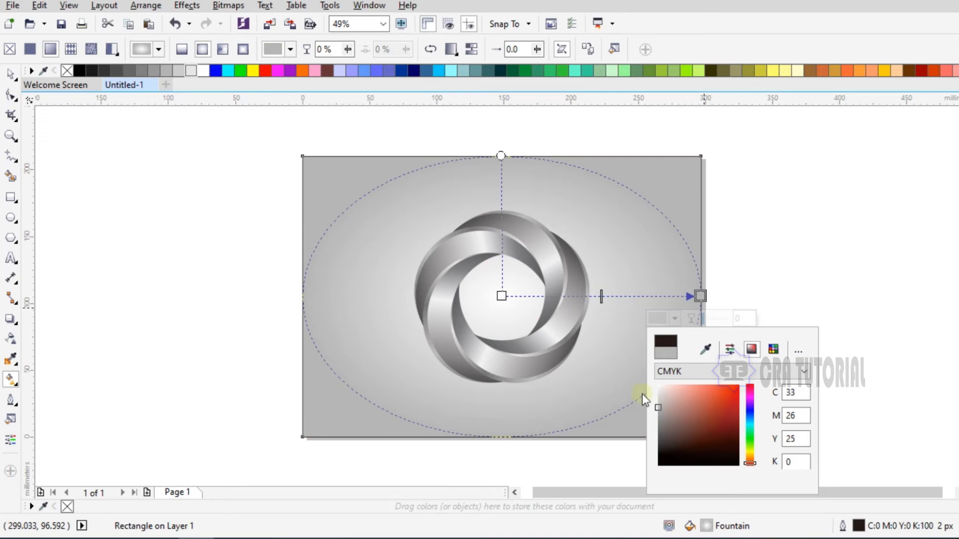
# Shift the background gradient's midpoint slightly toward the centre and give its outer colour 6% transparency.
pyautogui.moveTo(601, 294)
pyautogui.mouseDown()
pyautogui.moveTo(555, 296)
pyautogui.moveTo(601, 296)
pyautogui.moveTo(556, 296)
pyautogui.moveTo(585, 296)
pyautogui.mouseUp()
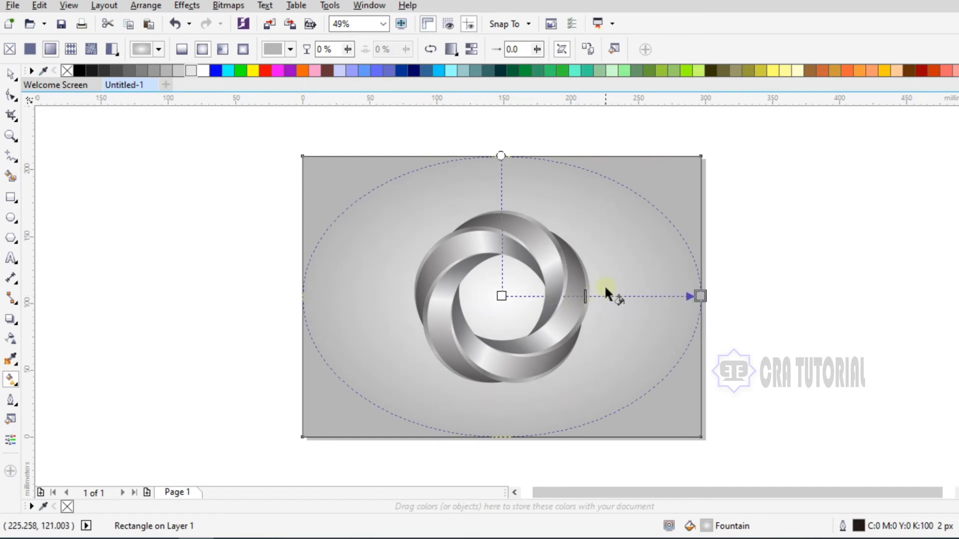
pyautogui.moveTo(585, 296)
pyautogui.mouseDown()
pyautogui.moveTo(607, 296)
pyautogui.moveTo(597, 297)
pyautogui.mouseUp()
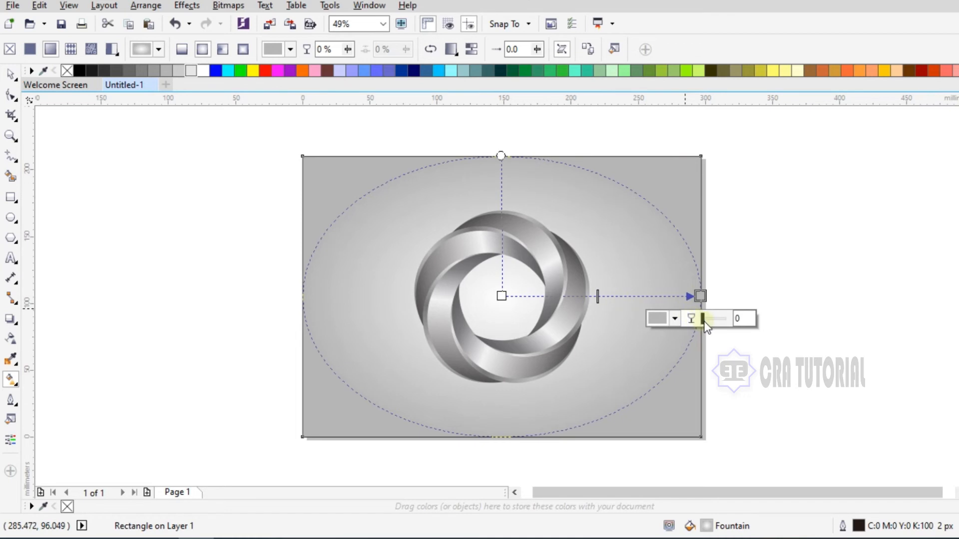
pyautogui.moveTo(705, 322); pyautogui.dragTo(707, 322)
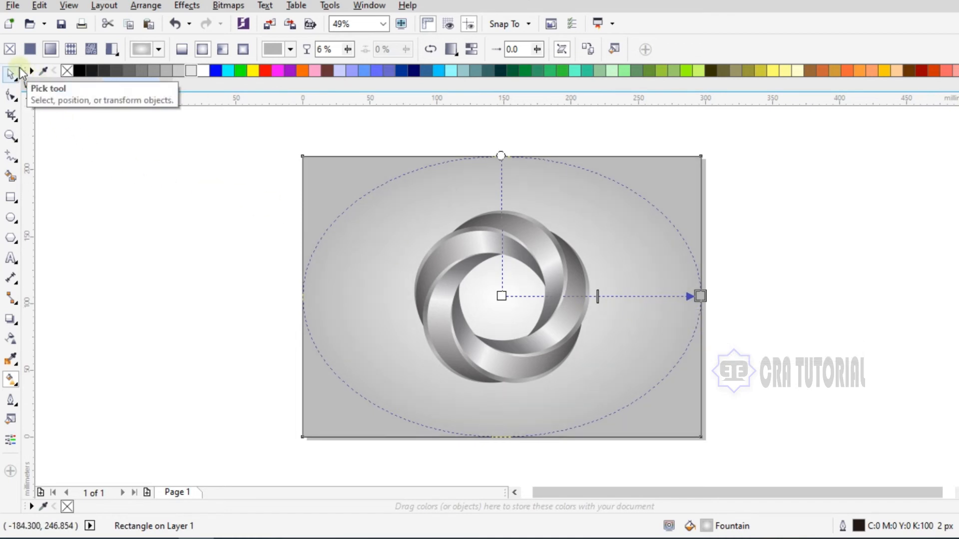
pyautogui.click(18, 73)
# Draw a flat ellipse about 126.4 × 7.05 mm and place it below the ring at about X 155.8 mm, Y 26.1 mm.
pyautogui.click(11, 217)
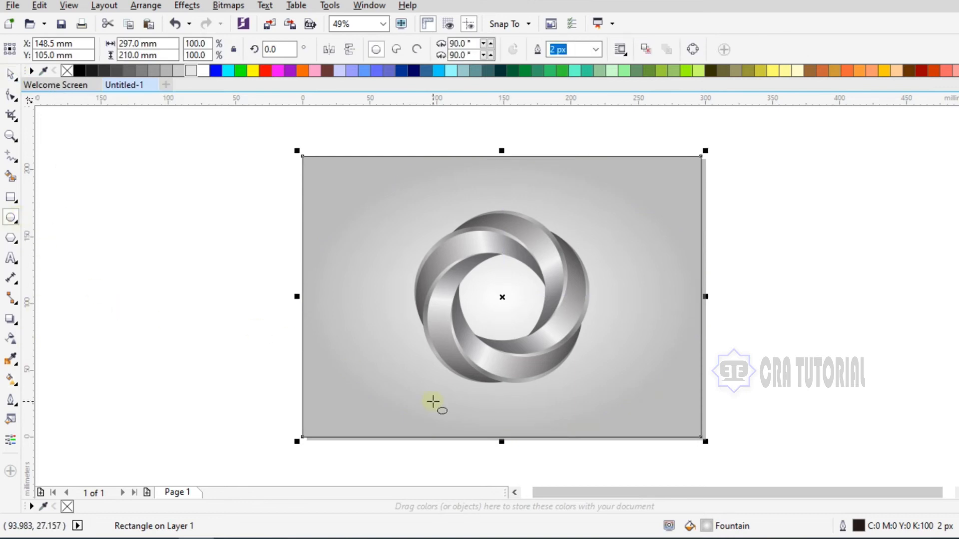
pyautogui.moveTo(465, 396); pyautogui.dragTo(597, 395)
pyautogui.press('space')
pyautogui.moveTo(511, 390); pyautogui.dragTo(512, 402)
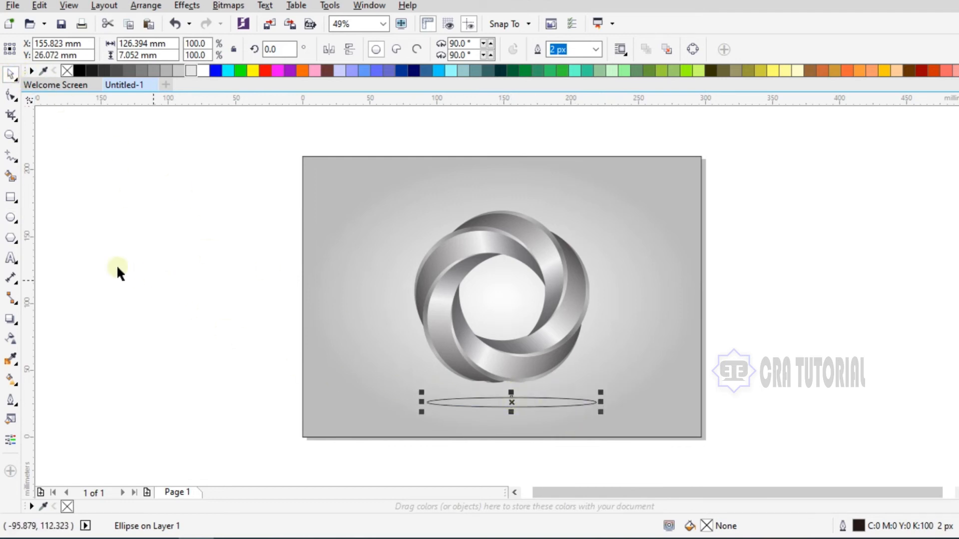
# Shrink the ellipse to about 97.9 × 5.5 mm and centre it horizontally under the ring.
pyautogui.click(10, 136)
pyautogui.moveTo(449, 352); pyautogui.dragTo(548, 401)
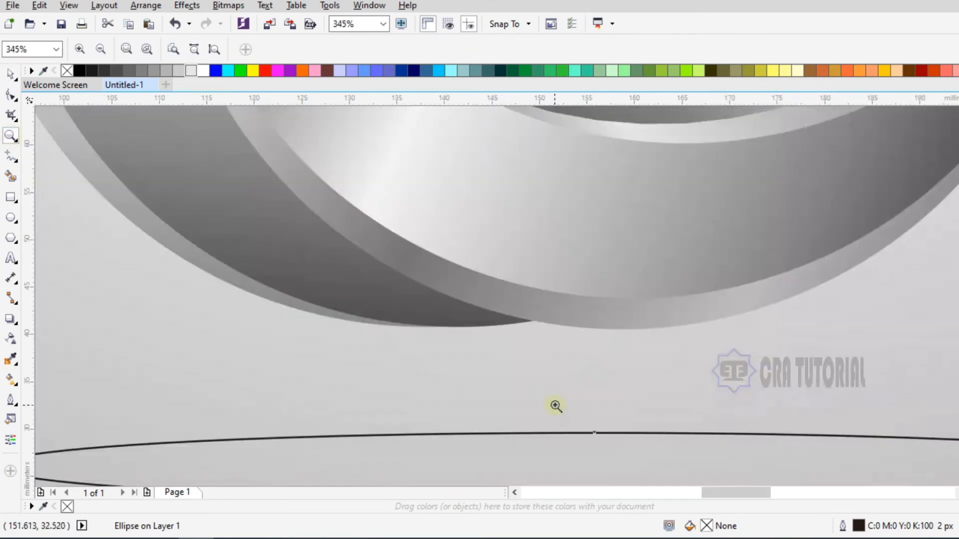
pyautogui.click(100, 50)
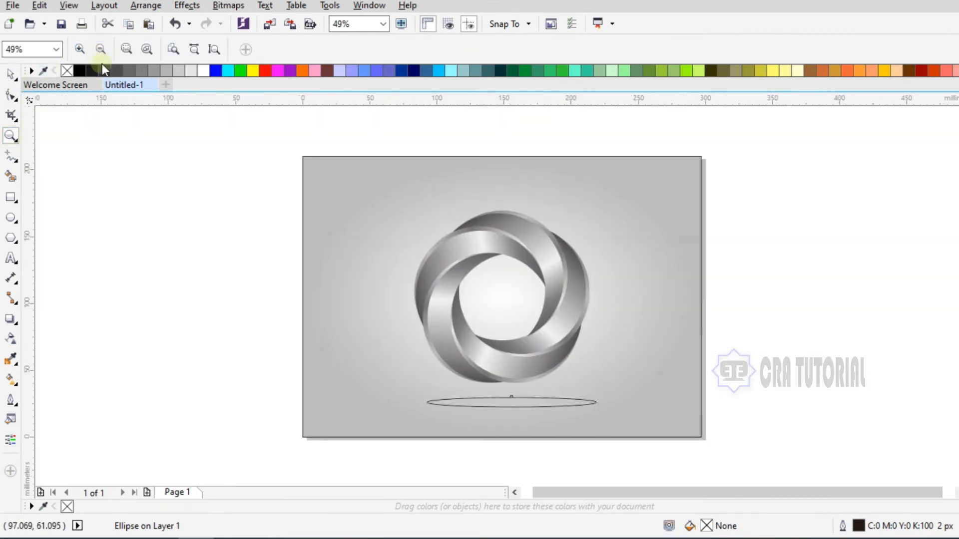
pyautogui.moveTo(331, 178); pyautogui.dragTo(648, 430)
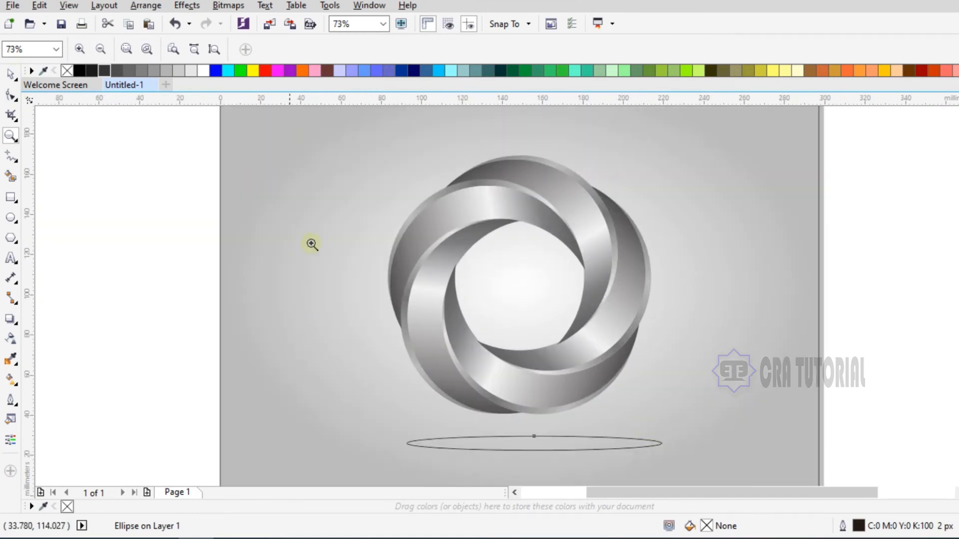
pyautogui.click(10, 74)
pyautogui.moveTo(666, 456)
pyautogui.mouseDown()
pyautogui.moveTo(649, 452)
pyautogui.moveTo(661, 461)
pyautogui.moveTo(655, 456)
pyautogui.mouseUp()
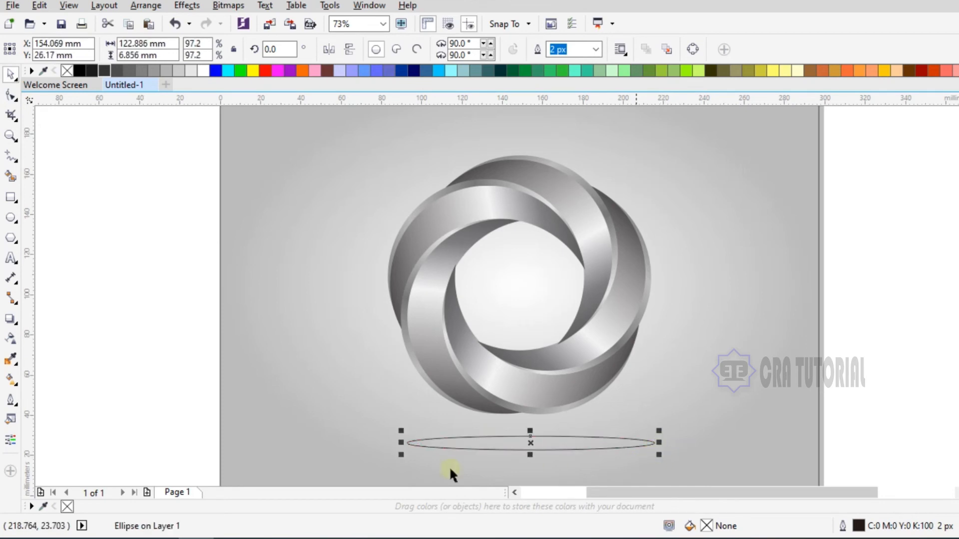
pyautogui.moveTo(398, 431); pyautogui.dragTo(450, 397)
pyautogui.keyDown('shift'); pyautogui.click(486, 384); pyautogui.keyUp('shift')
pyautogui.press('c')
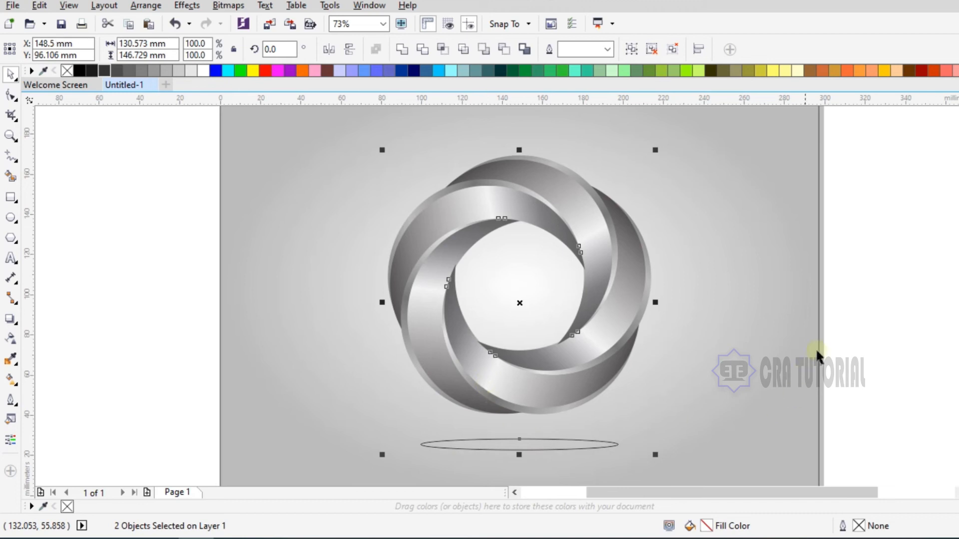
pyautogui.click(842, 323)
# Apply a fountain fill across the ellipse below the ring and change it to an elliptical gradient.
pyautogui.click(471, 445)
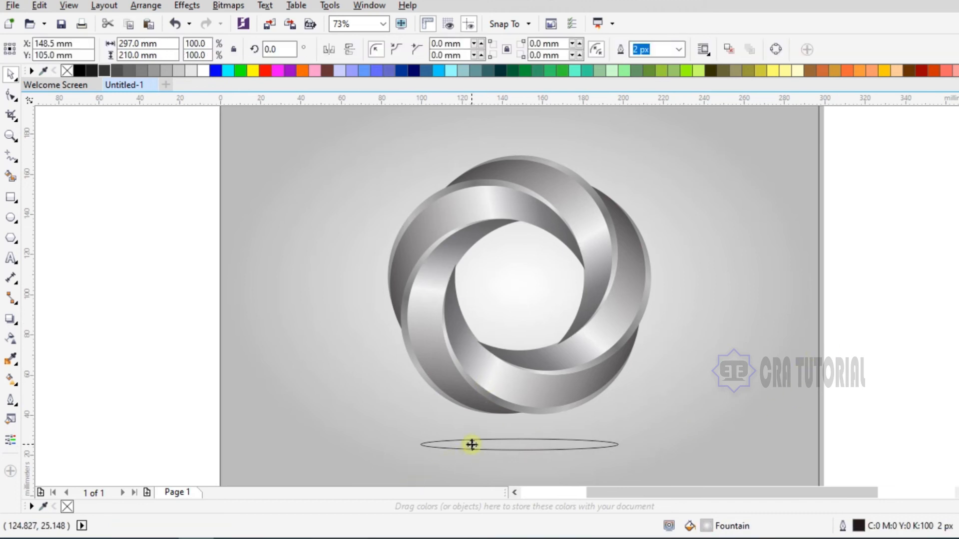
pyautogui.click(504, 448)
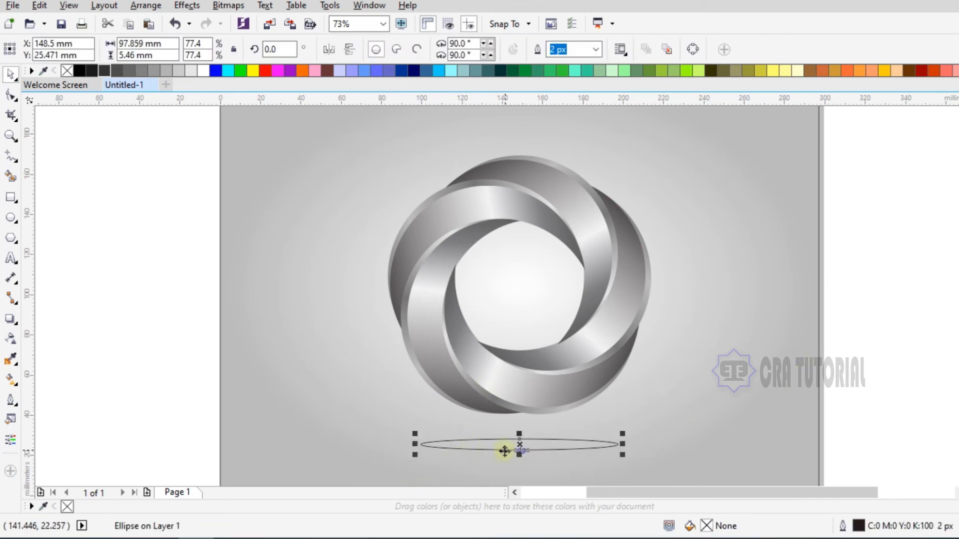
pyautogui.click(11, 381)
pyautogui.moveTo(422, 442); pyautogui.dragTo(617, 444)
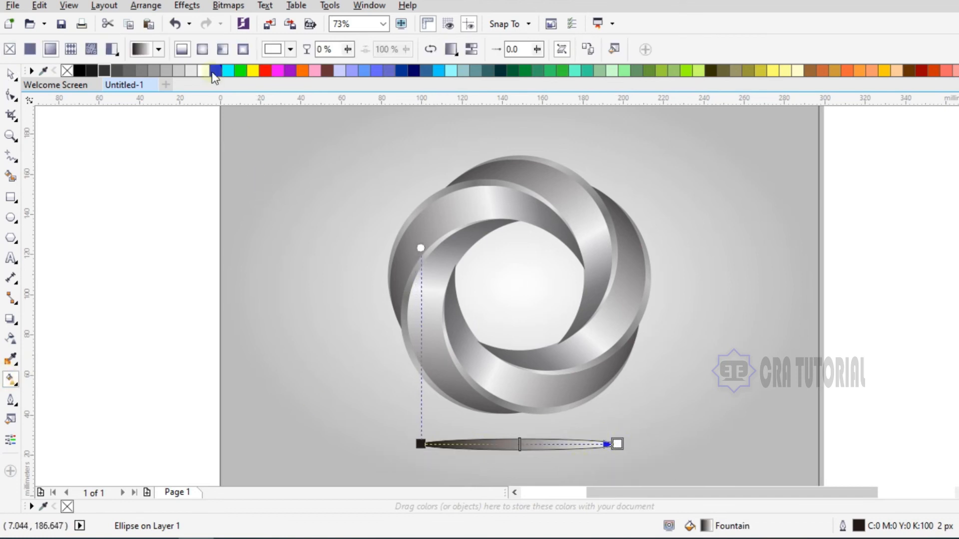
pyautogui.click(203, 49)
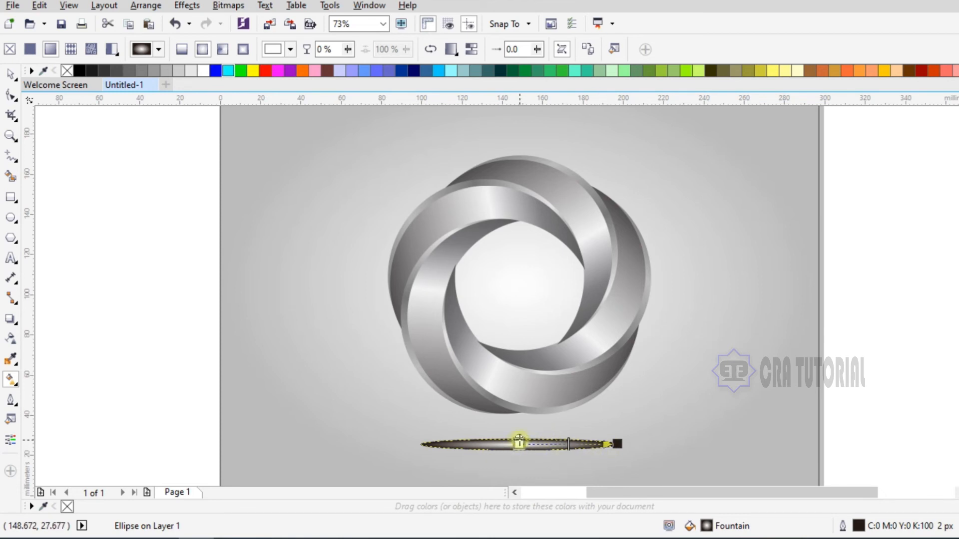
# Set the ellipse gradient's centre colour to black and its outer colour to C15 M11 Y11 K0.
pyautogui.click(519, 444)
pyautogui.click(494, 466)
pyautogui.moveTo(495, 403); pyautogui.dragTo(467, 439)
pyautogui.click(676, 380)
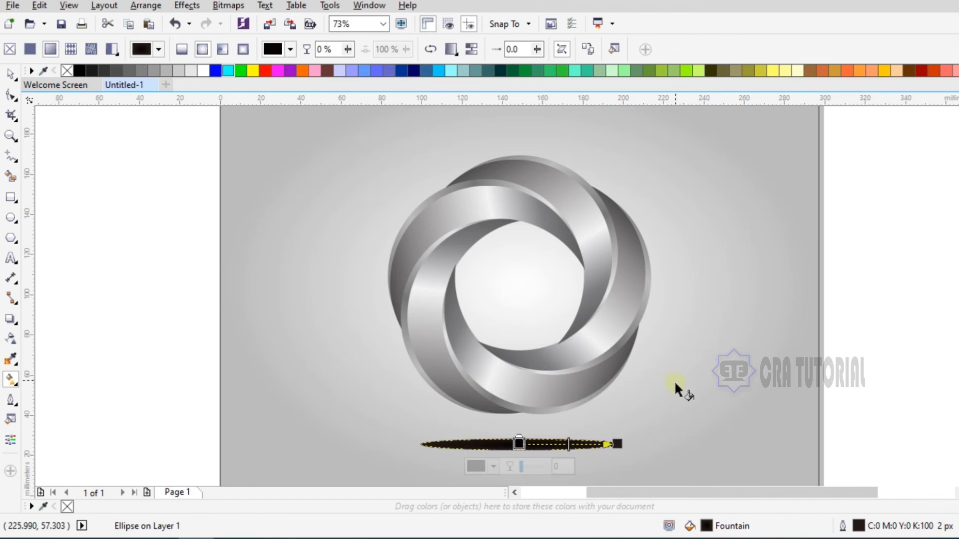
pyautogui.click(617, 443)
pyautogui.click(591, 466)
pyautogui.moveTo(575, 400)
pyautogui.mouseDown()
pyautogui.moveTo(577, 350)
pyautogui.moveTo(577, 373)
pyautogui.moveTo(575, 361)
pyautogui.mouseUp()
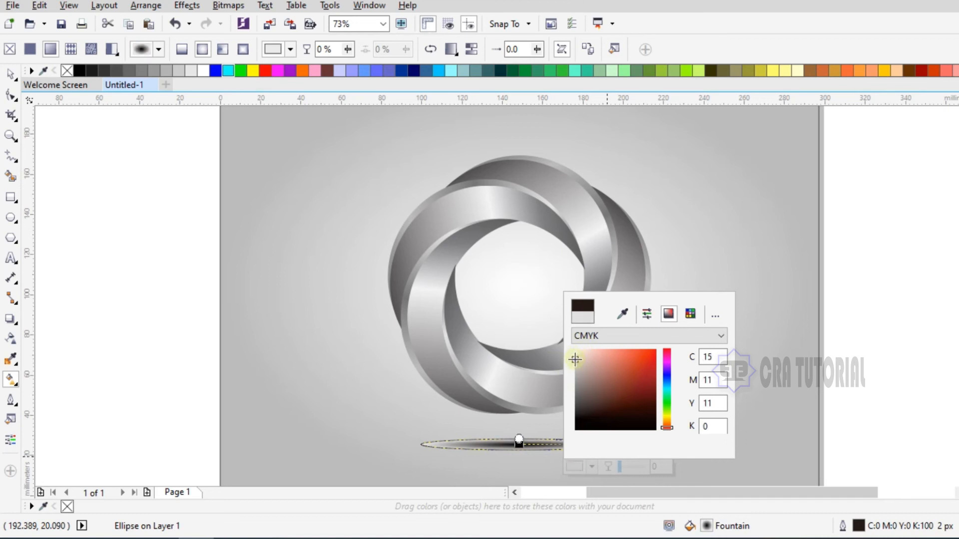
# Remove the outline from the shadow ellipse below the ring.
pyautogui.click(10, 74)
pyautogui.click(267, 343)
pyautogui.click(502, 450)
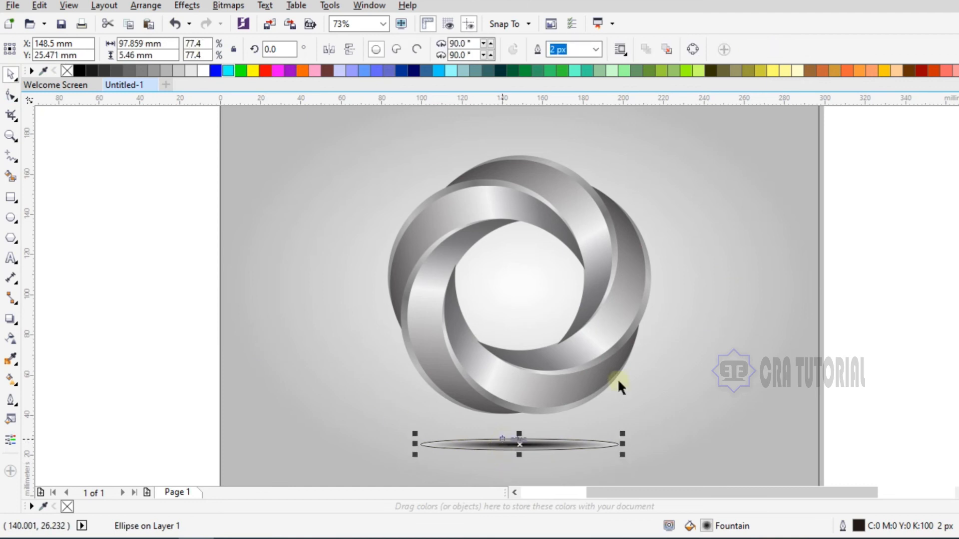
pyautogui.rightClick(66, 70)
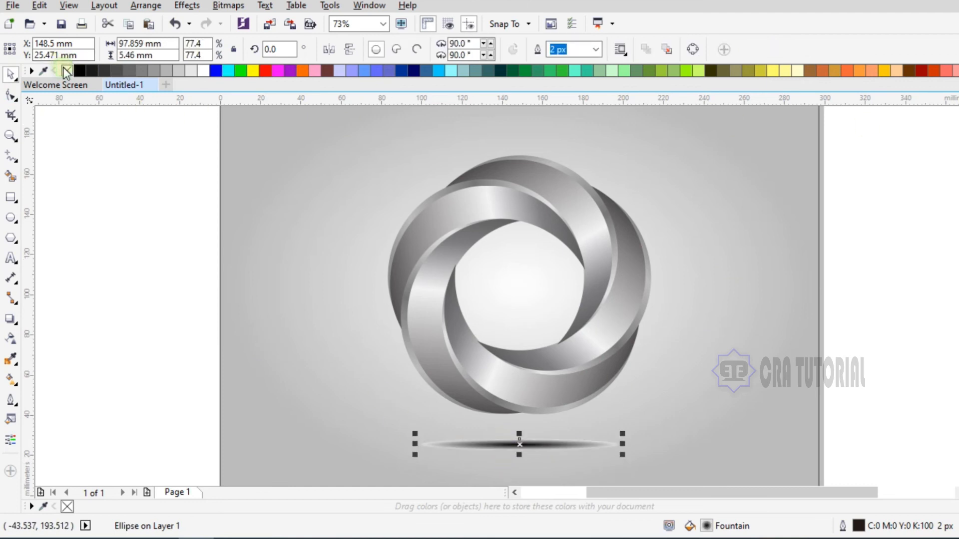
pyautogui.click(73, 176)
# Set the outer colour of the shadow ellipse's gradient to C22 M16 Y18 K0.
pyautogui.click(506, 443)
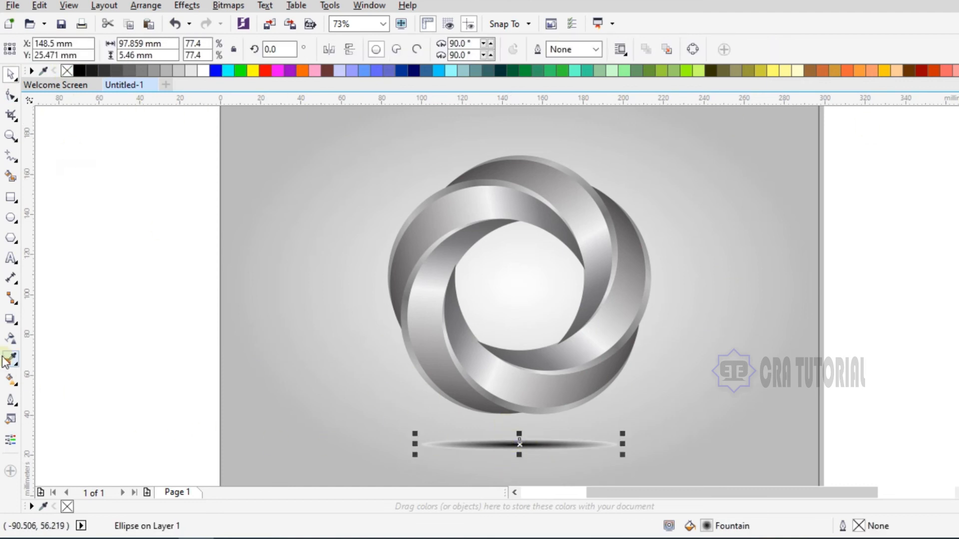
pyautogui.click(10, 379)
pyautogui.click(615, 444)
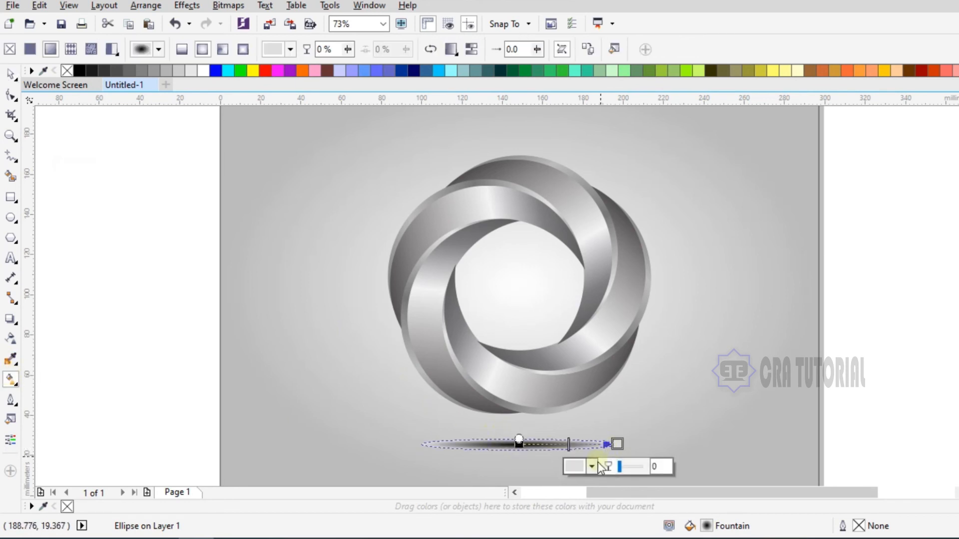
pyautogui.click(591, 467)
pyautogui.click(581, 372)
pyautogui.moveTo(580, 374); pyautogui.dragTo(576, 362)
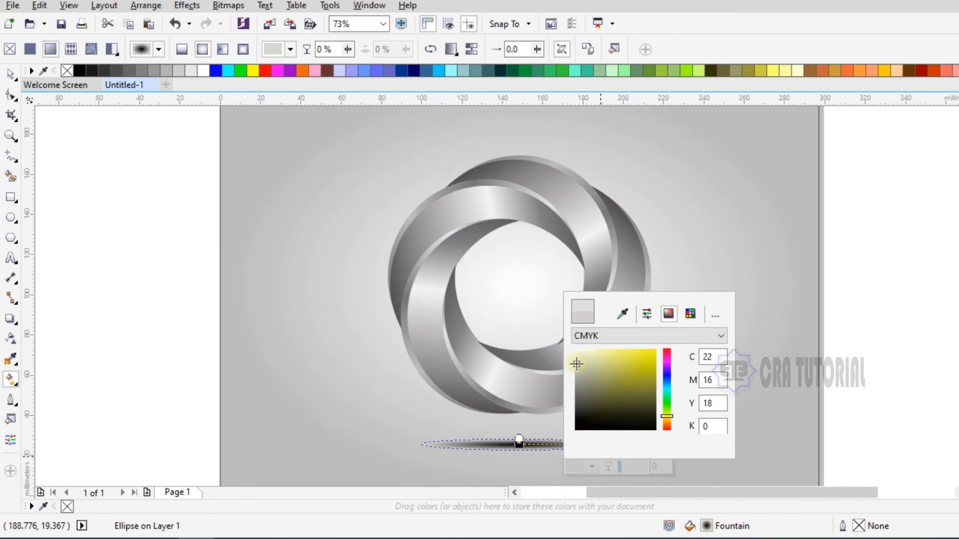
pyautogui.click(267, 362)
pyautogui.click(7, 73)
pyautogui.click(71, 177)
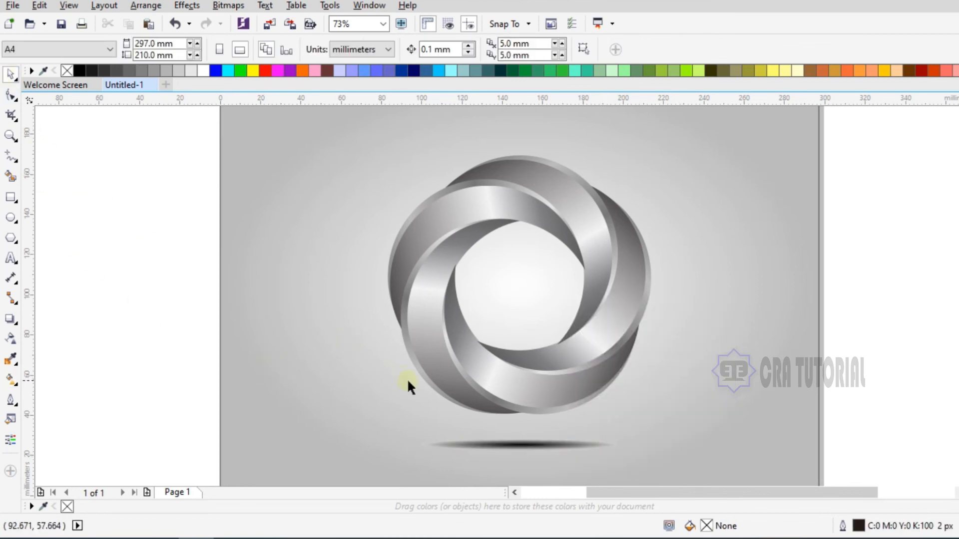
# Adjust the midpoint of the shadow ellipse's gradient, trying it near the black centre and leaving it roughly halfway to the outer edge.
pyautogui.doubleClick(501, 444)
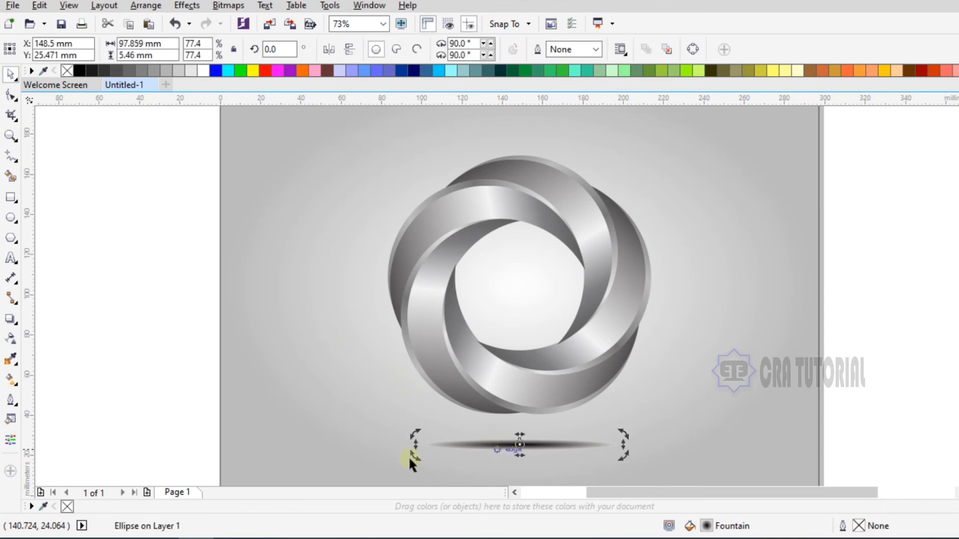
pyautogui.click(11, 380)
pyautogui.moveTo(559, 444); pyautogui.dragTo(531, 444)
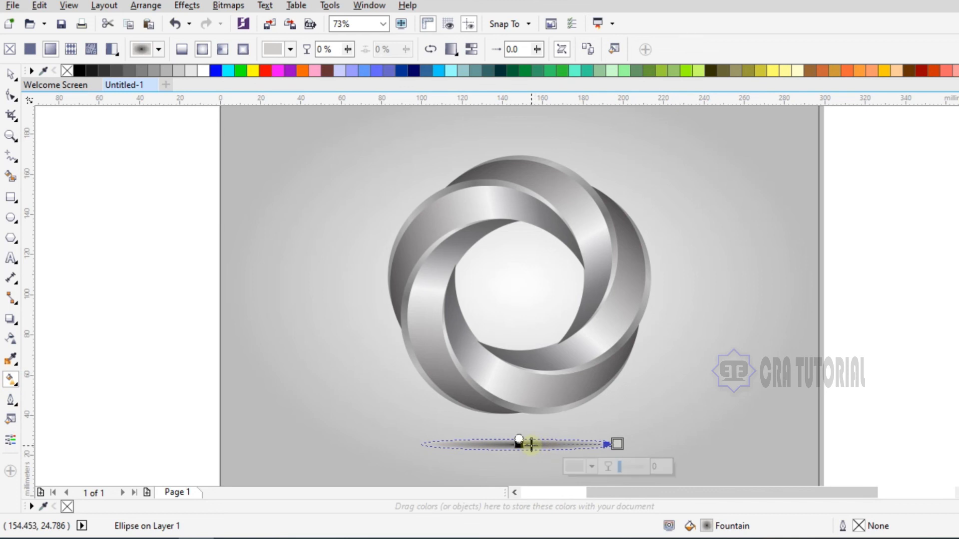
pyautogui.click(149, 307)
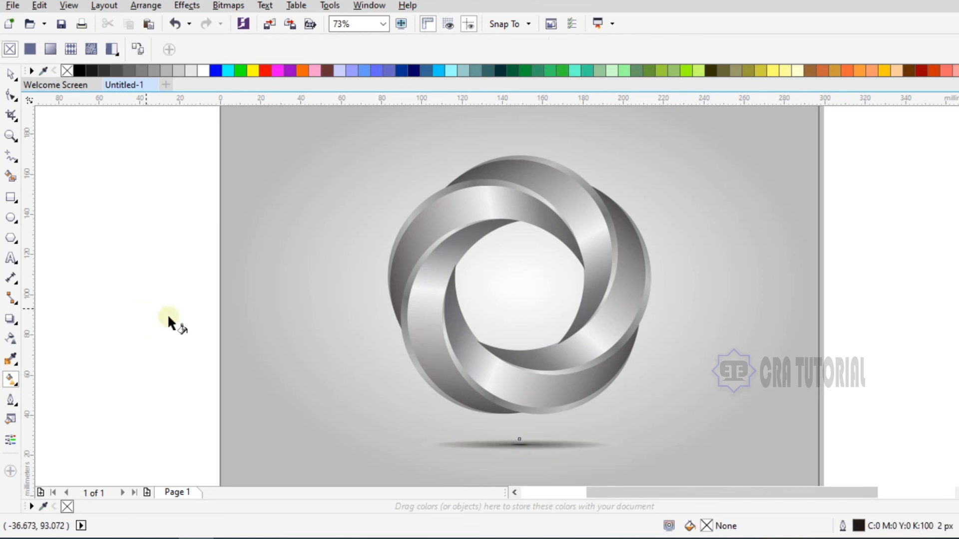
pyautogui.click(519, 443)
pyautogui.moveTo(531, 444); pyautogui.dragTo(561, 443)
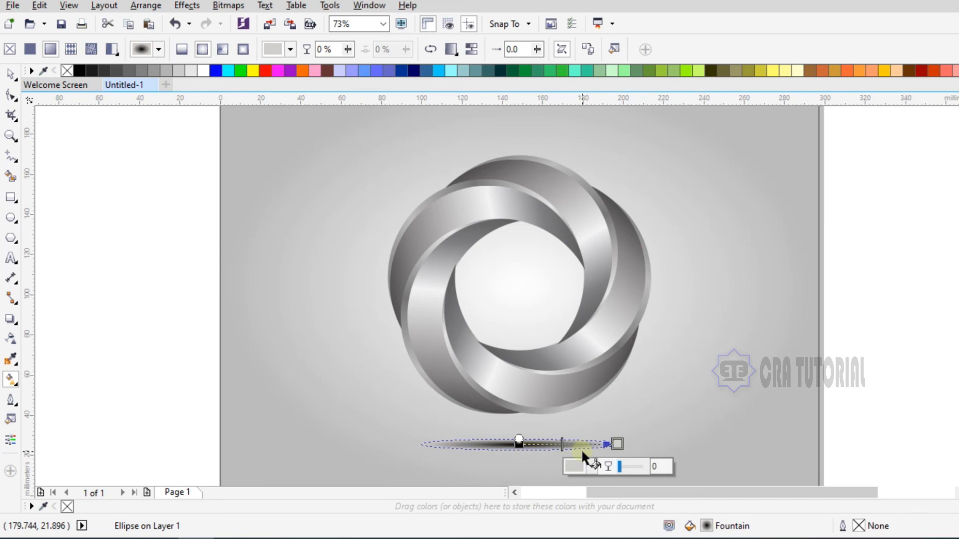
# Shrink the ring group proportionally about its centre to about 120 × 118.5 mm.
pyautogui.press('space')
pyautogui.click(644, 290)
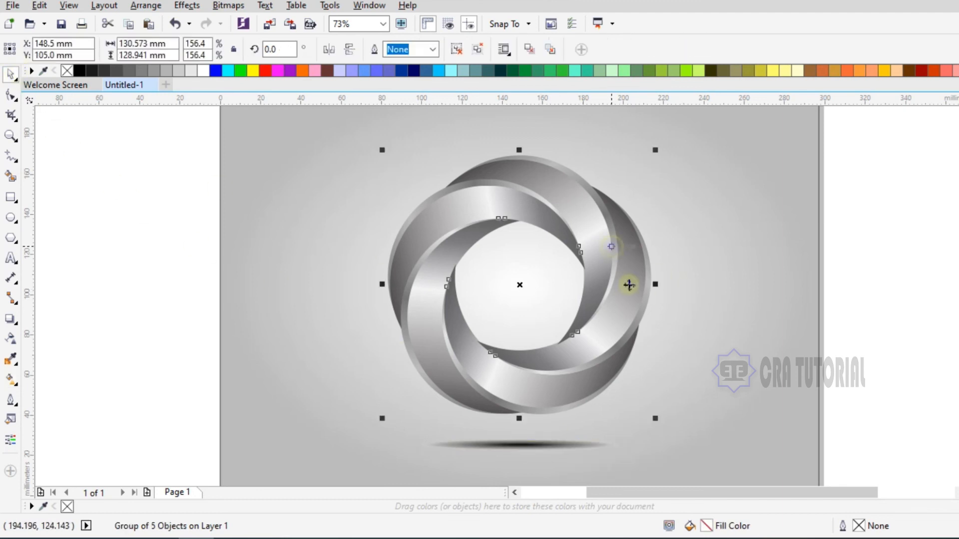
pyautogui.moveTo(655, 418); pyautogui.dragTo(645, 408)
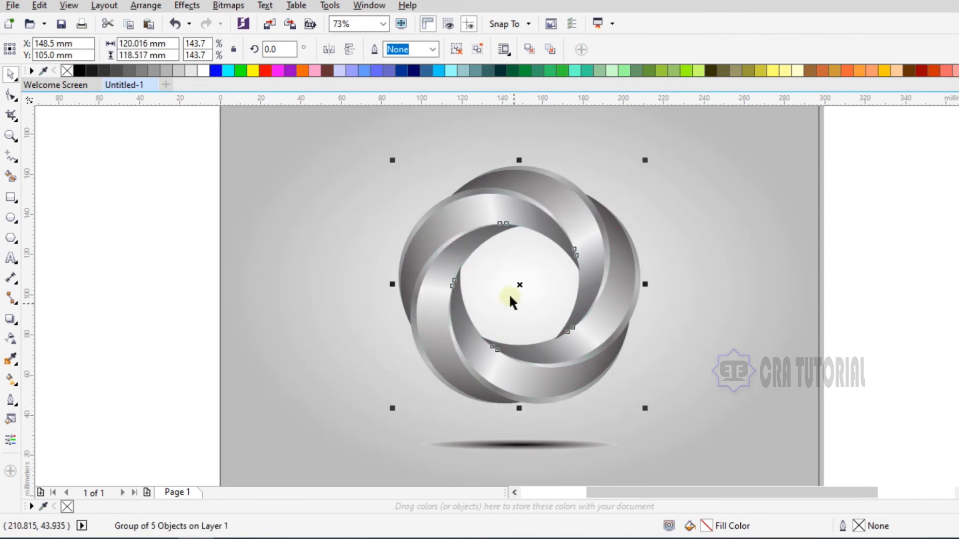
# Nudge the ring group straight up to about Y 106.7 mm.
pyautogui.press('Up')
pyautogui.press('Up')
pyautogui.press('Up')
pyautogui.press('Up')
pyautogui.press('Up')
pyautogui.press('Up')
pyautogui.press('Up')
pyautogui.press('Up')
pyautogui.press('Up')
pyautogui.press('Up')
pyautogui.press('Up')
pyautogui.press('Up')
pyautogui.press('Up')
pyautogui.press('Up')
pyautogui.press('Up')
pyautogui.press('Up')
pyautogui.press('Up')
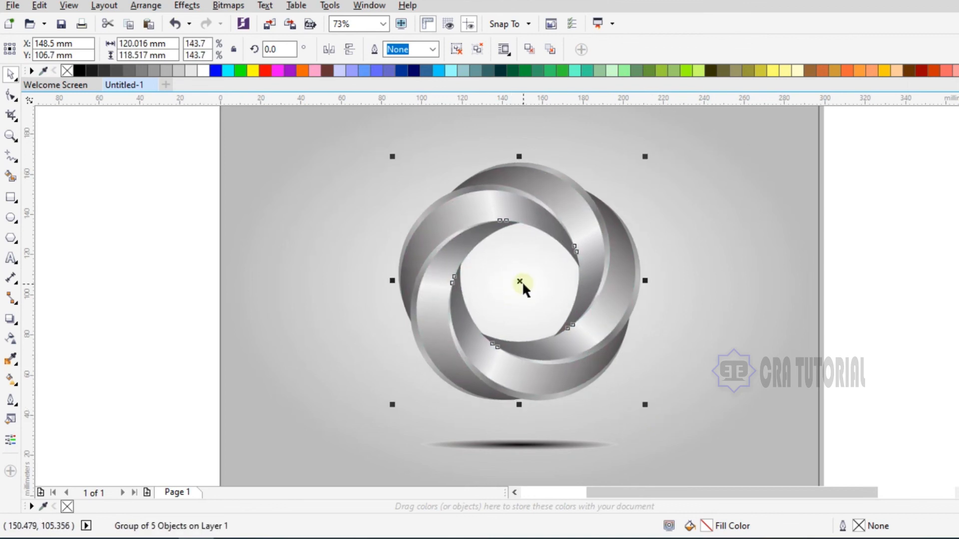
# Increase the shadow ellipse's height to about 8.15 mm and move it closer to the ring, at about X 147.95 mm, Y 32.1 mm.
pyautogui.click(541, 444)
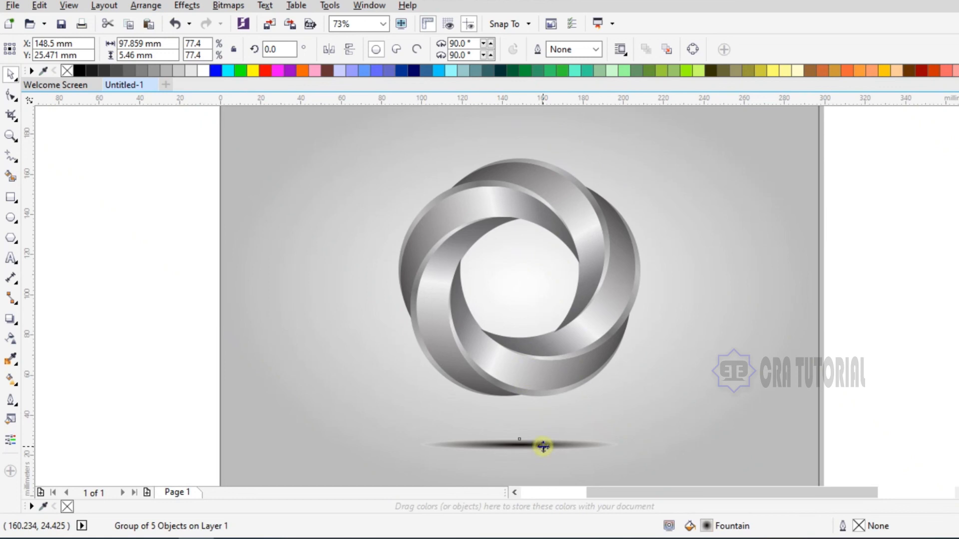
pyautogui.moveTo(518, 443)
pyautogui.mouseDown()
pyautogui.moveTo(518, 428)
pyautogui.moveTo(520, 444)
pyautogui.mouseUp()
pyautogui.click(616, 408)
pyautogui.click(428, 430)
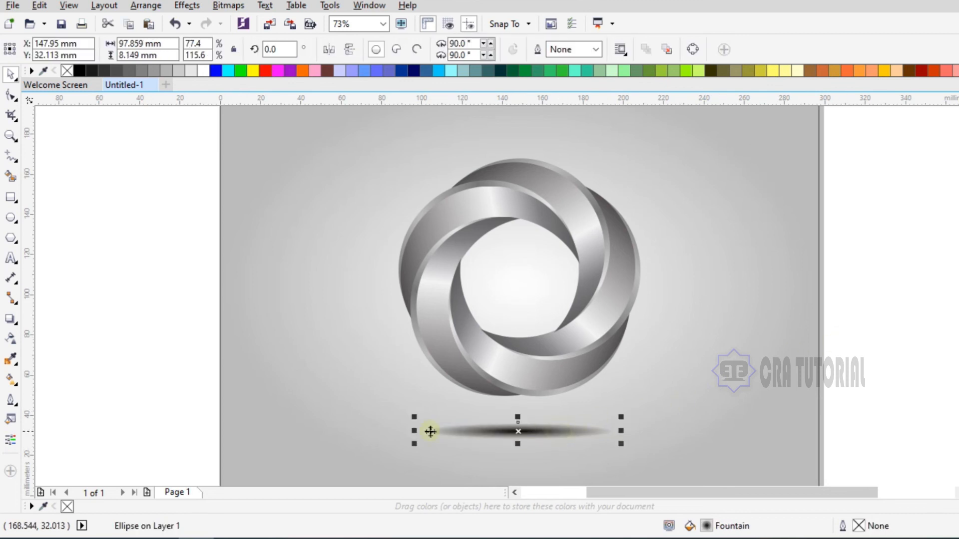
# Move the midpoint of the shadow ellipse's gradient slightly closer to its black centre.
pyautogui.click(10, 381)
pyautogui.moveTo(561, 431); pyautogui.dragTo(552, 432)
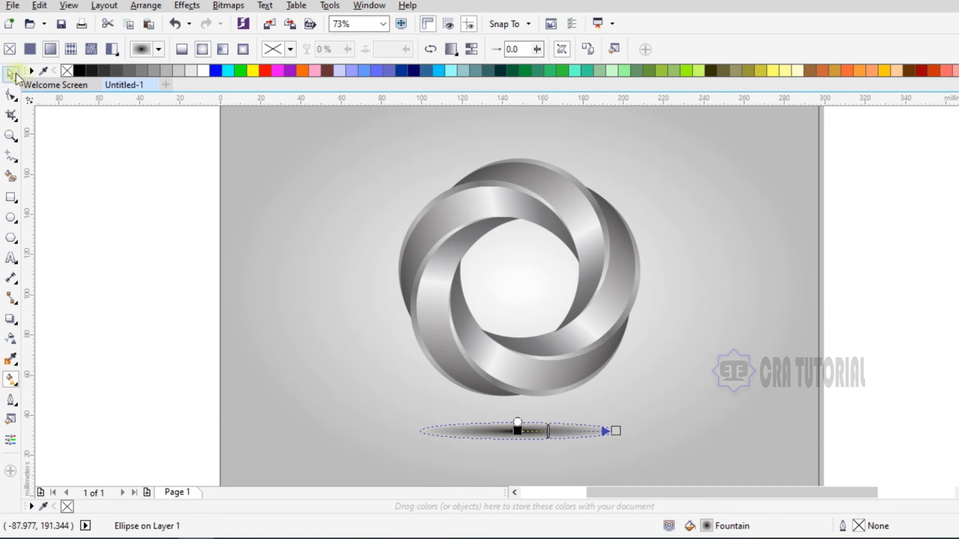
pyautogui.click(10, 73)
pyautogui.click(103, 234)
# With the whole page in view, nudge the shadow ellipse up to about Y 34.4 mm.
pyautogui.click(11, 135)
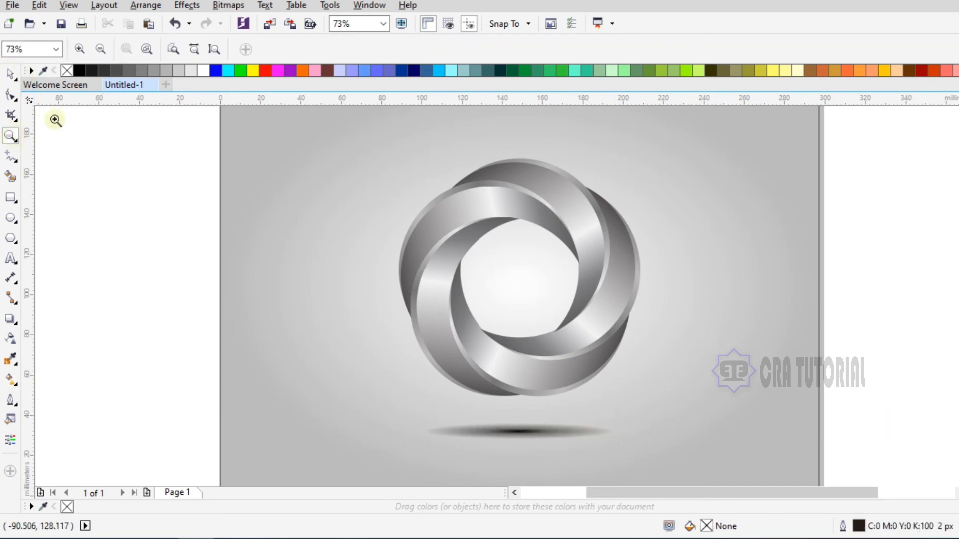
pyautogui.click(106, 52)
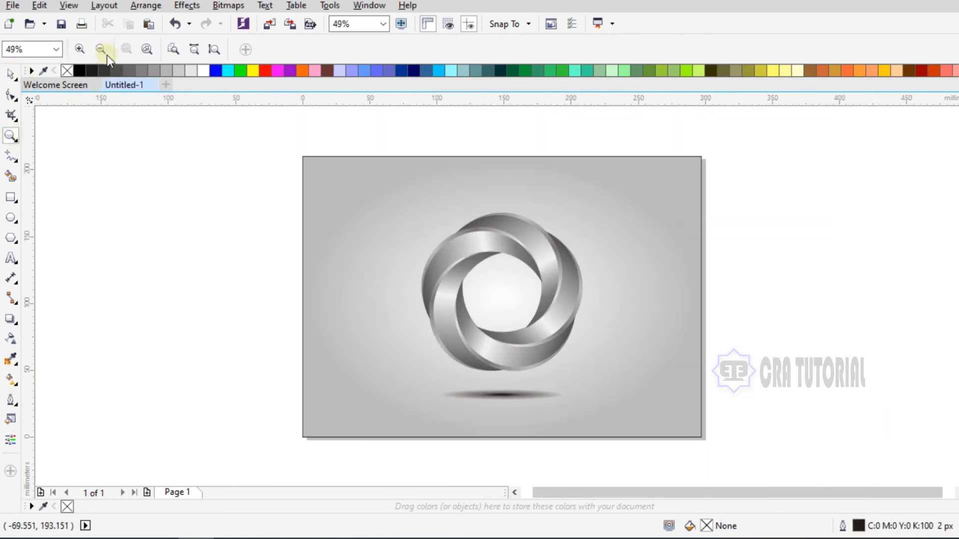
pyautogui.click(9, 77)
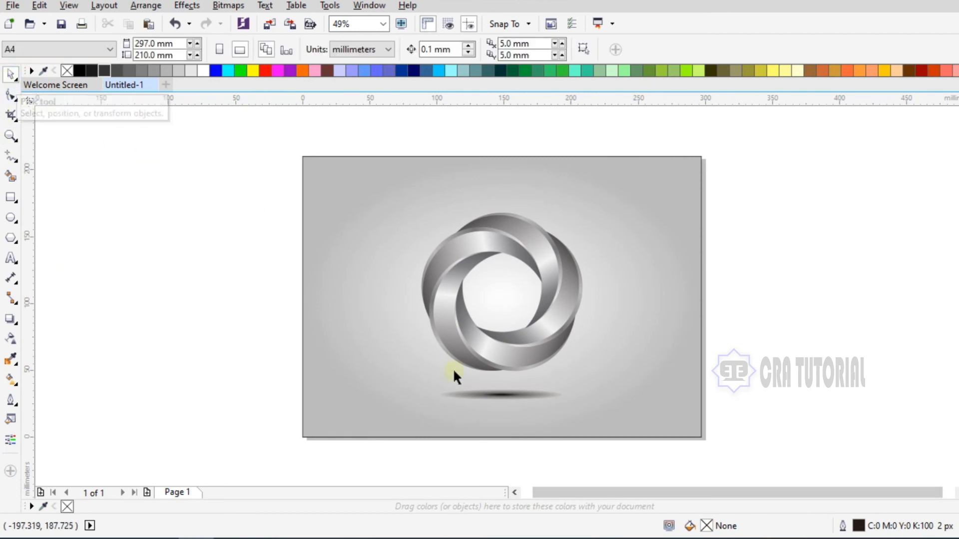
pyautogui.click(487, 395)
pyautogui.press('Up')
pyautogui.press('Up')
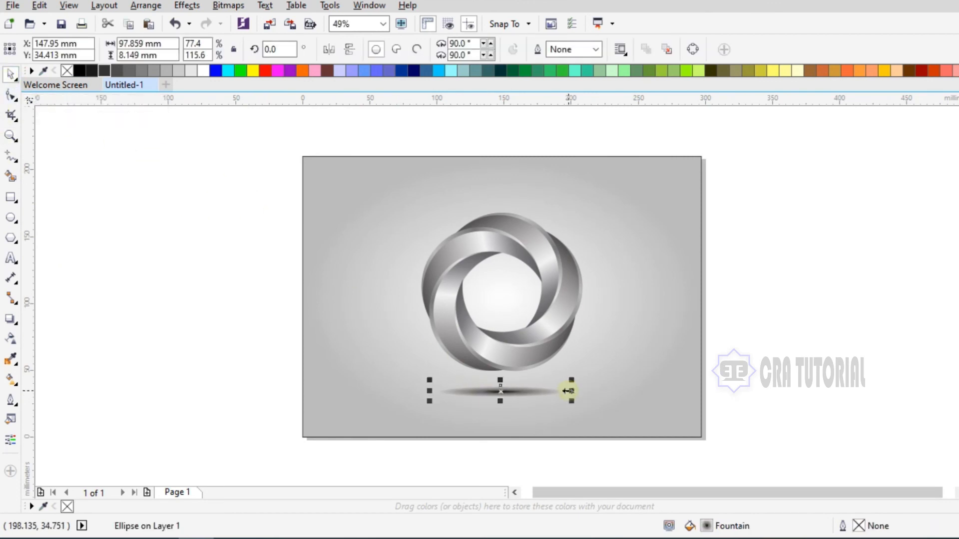